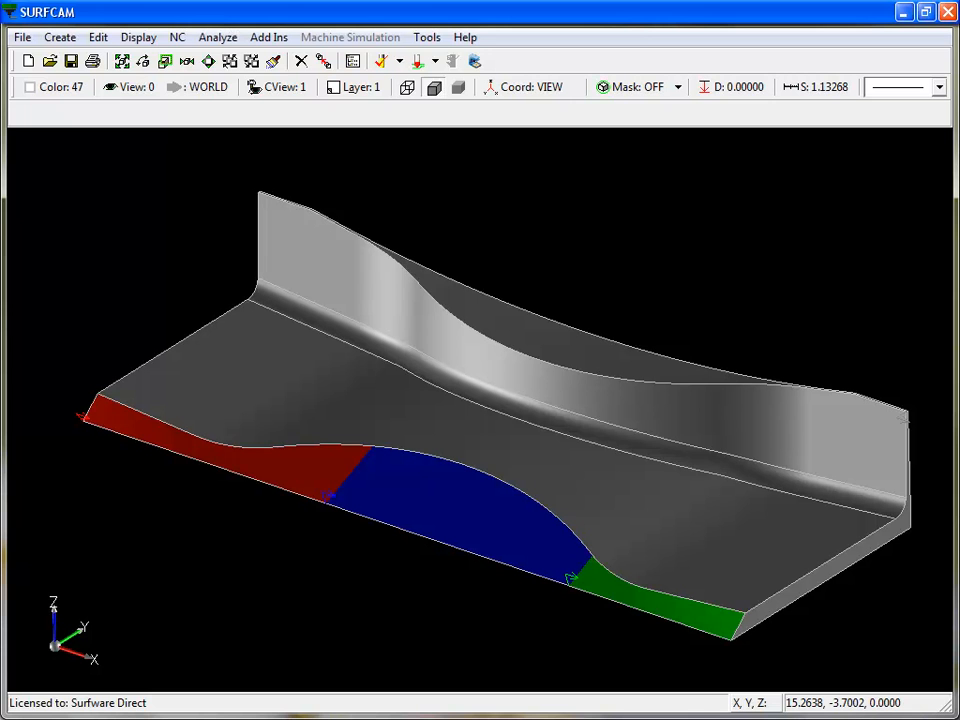
# Start a 3 Axis Multi-Cut operation with the red, blue and green surfaces along the part's front edge as drive surfaces.
pyautogui.click(178, 38)
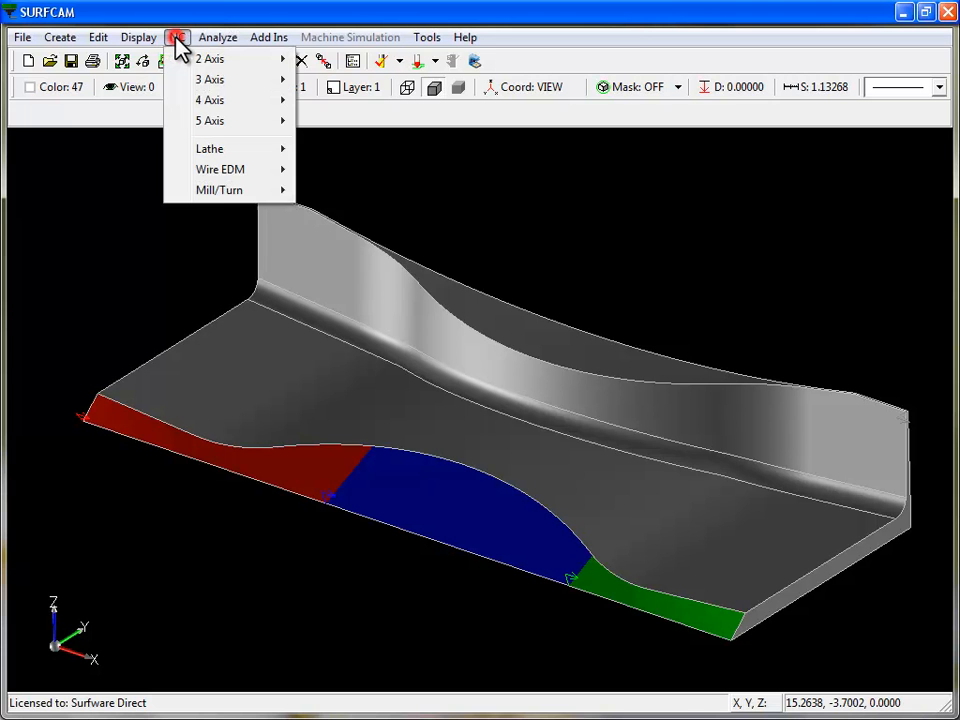
pyautogui.moveTo(242, 90)
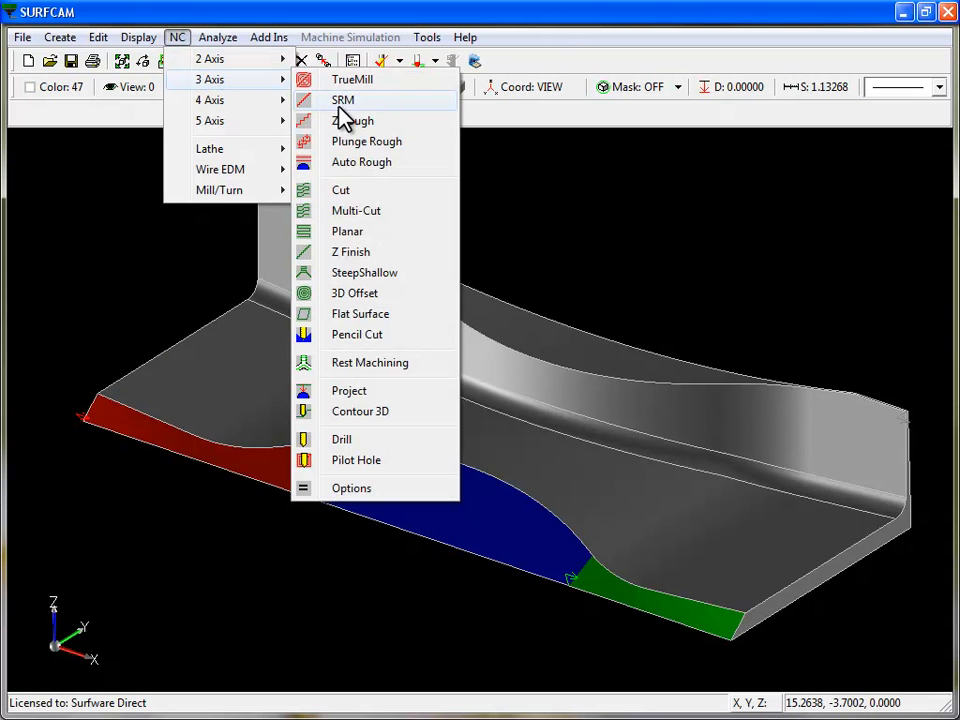
pyautogui.click(371, 210)
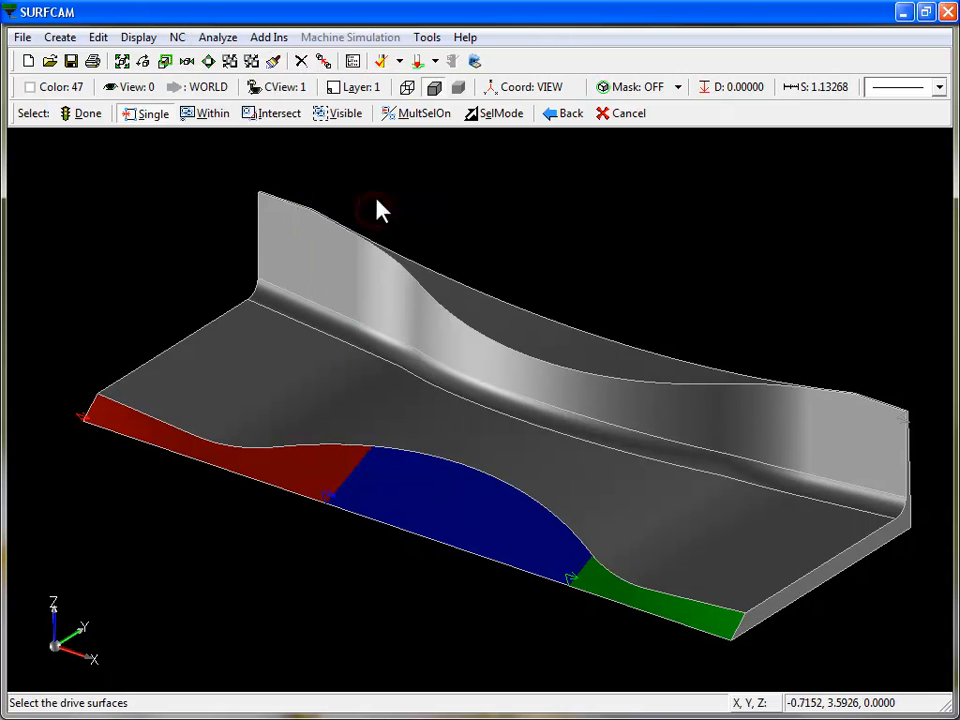
pyautogui.click(282, 462)
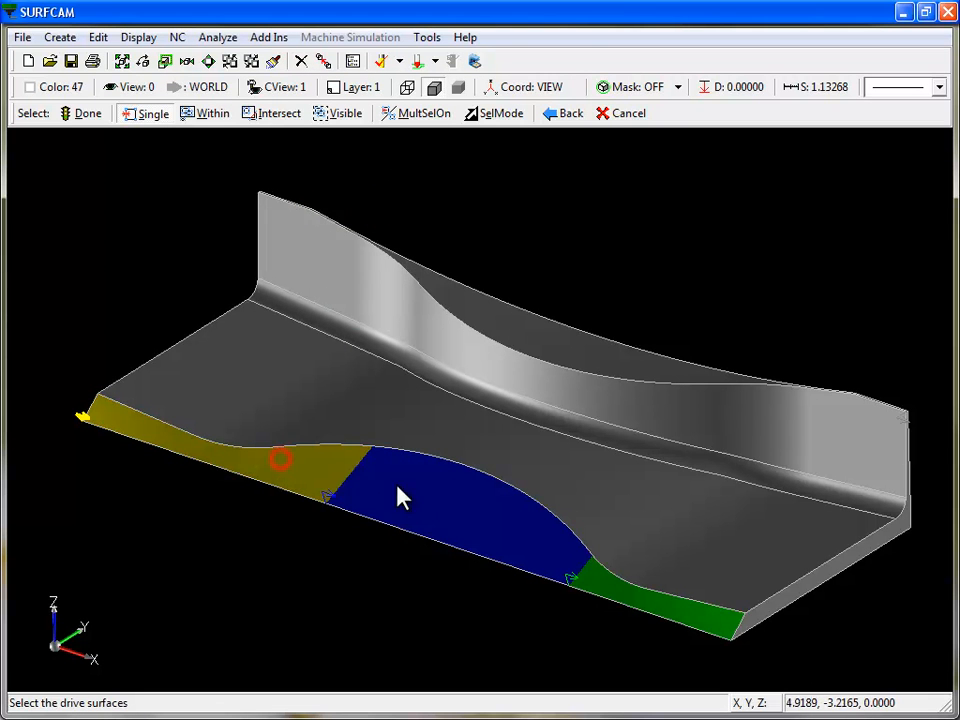
pyautogui.click(414, 489)
pyautogui.click(628, 610)
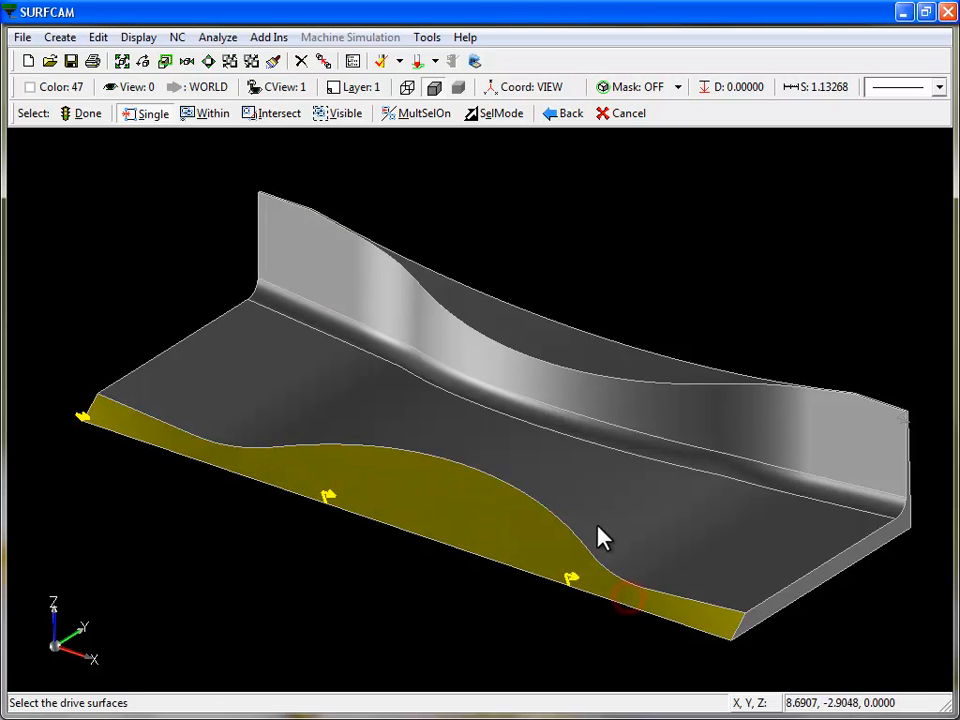
pyautogui.click(81, 115)
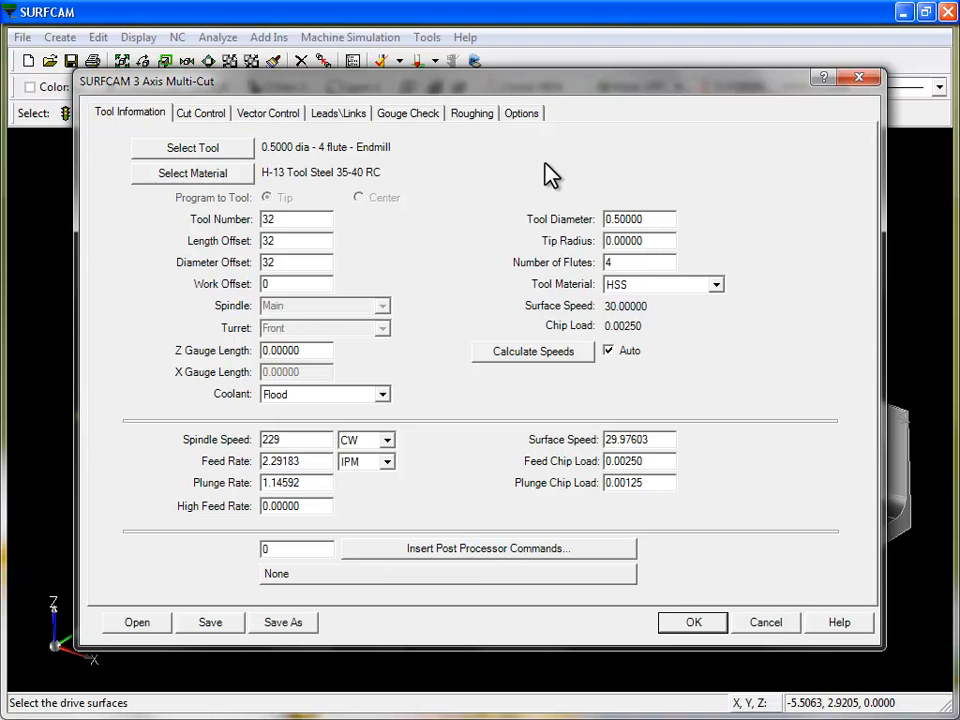
# Review the cut control and vector control settings, and set the first entry to Approach from rapid clearance.
pyautogui.click(203, 114)
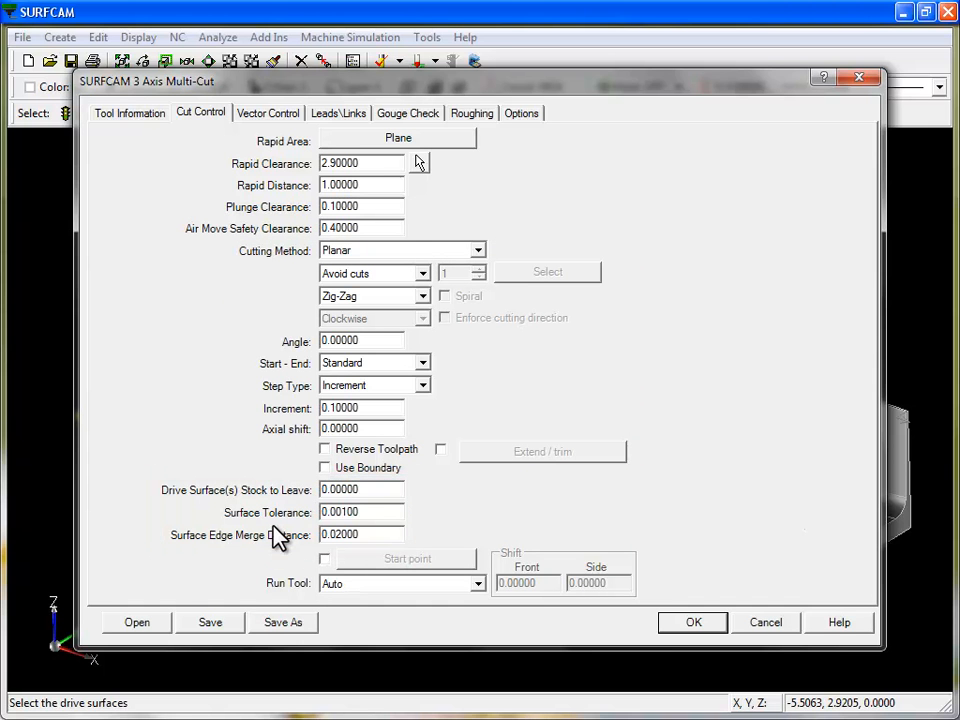
pyautogui.click(264, 113)
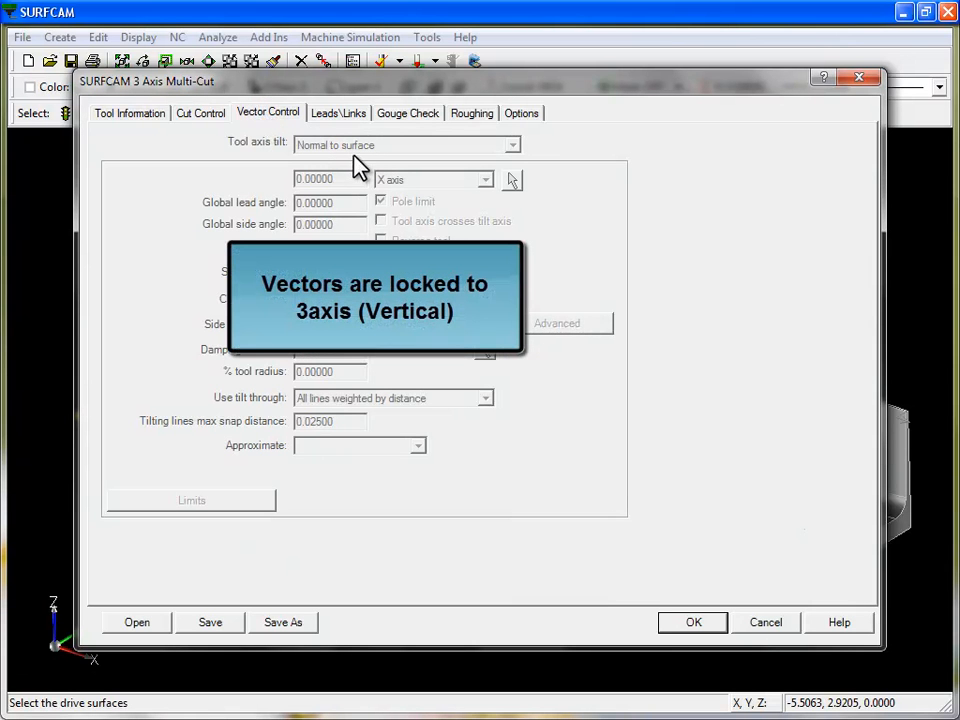
pyautogui.click(345, 113)
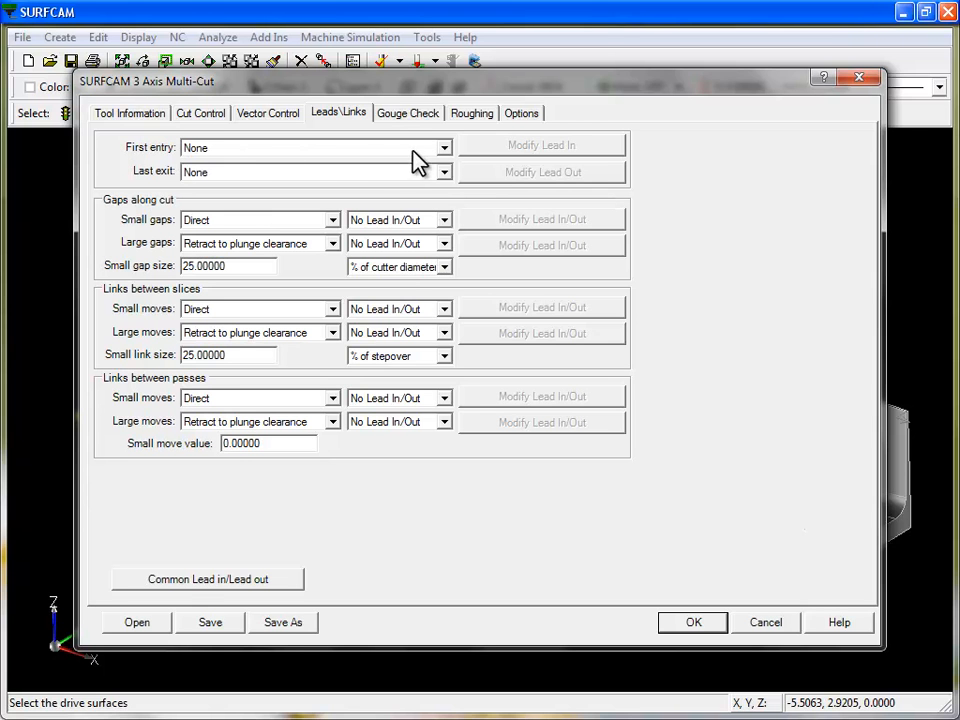
pyautogui.click(443, 149)
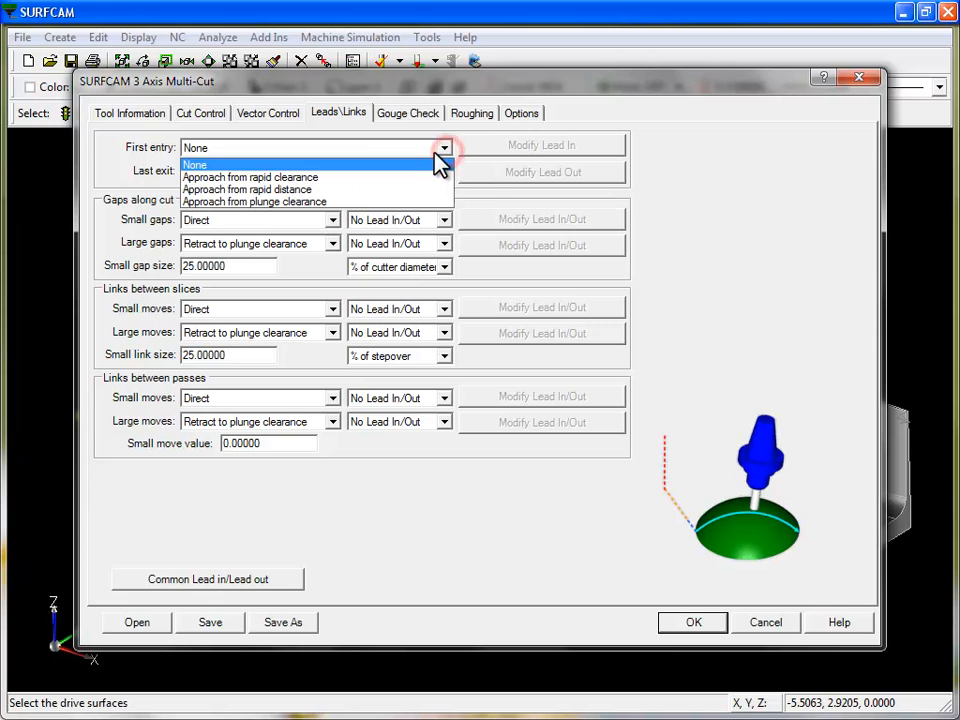
pyautogui.click(353, 180)
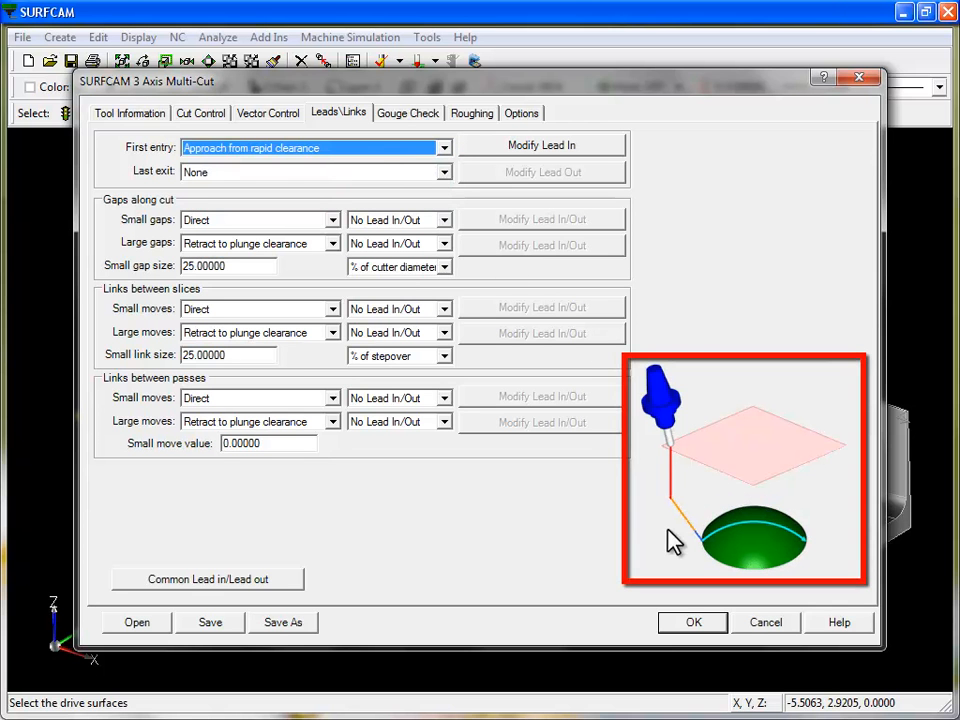
# Try Approach from rapid distance and Approach from plunge clearance for the first entry, and restore Approach from rapid clearance.
pyautogui.click(445, 149)
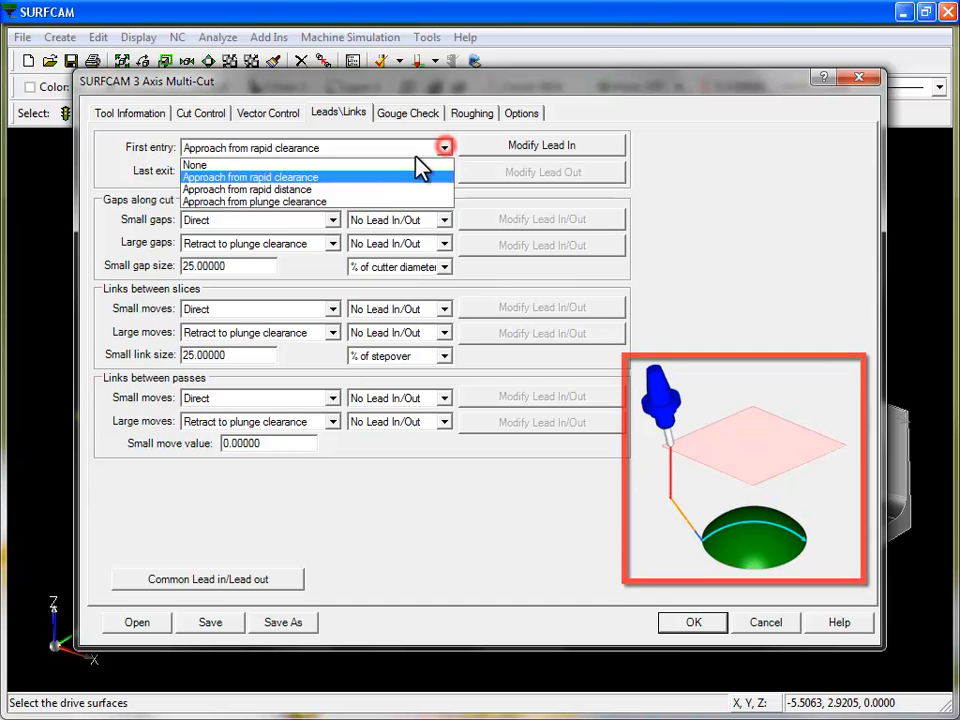
pyautogui.click(371, 188)
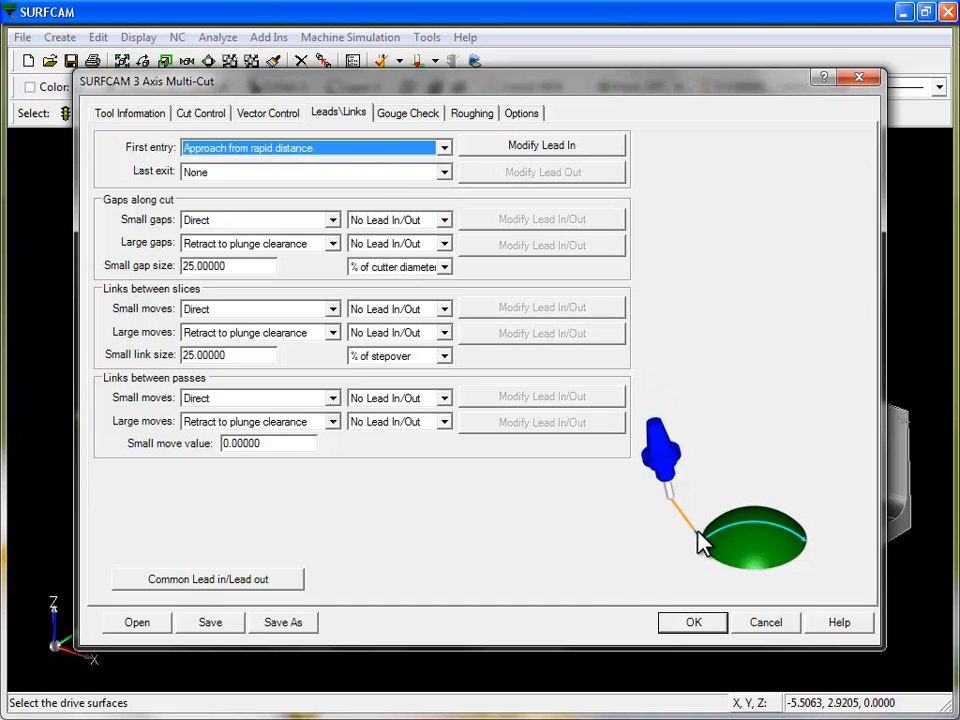
pyautogui.click(444, 148)
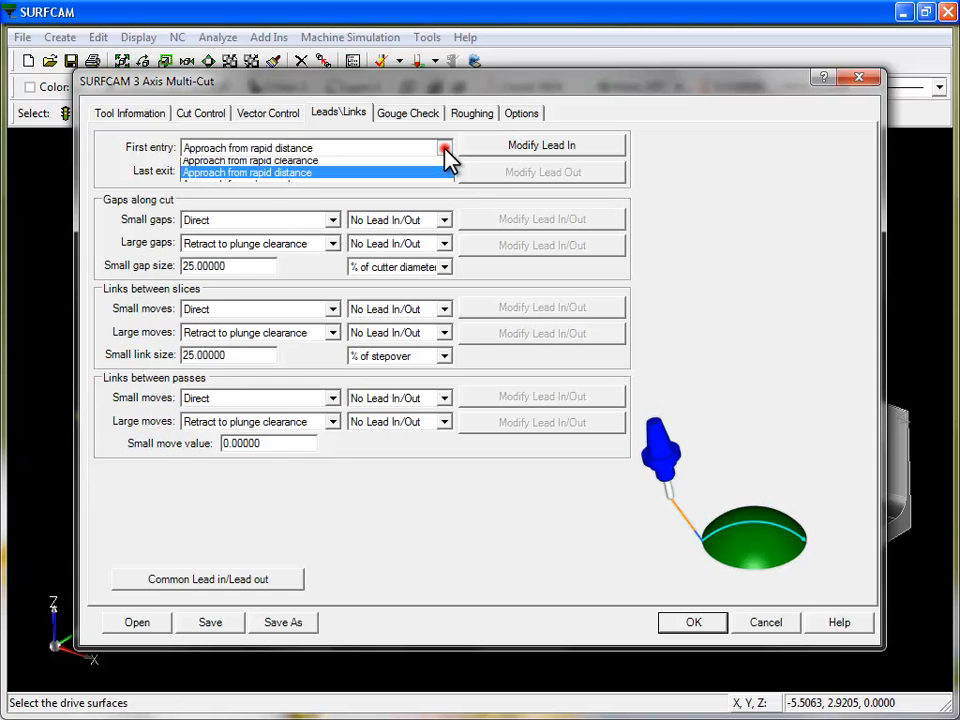
pyautogui.click(377, 202)
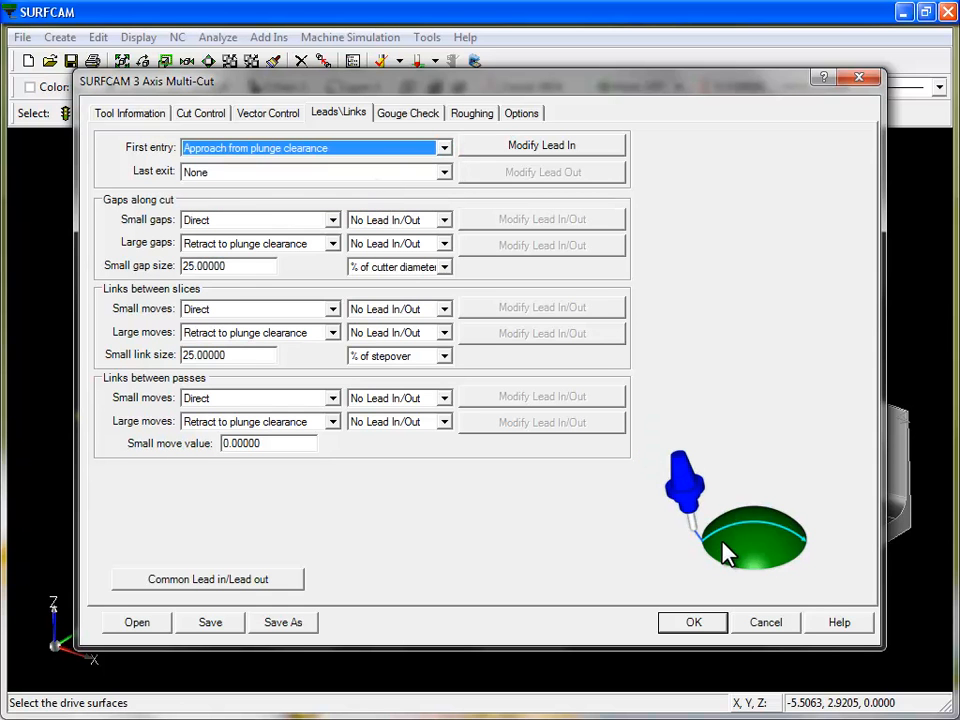
pyautogui.click(444, 148)
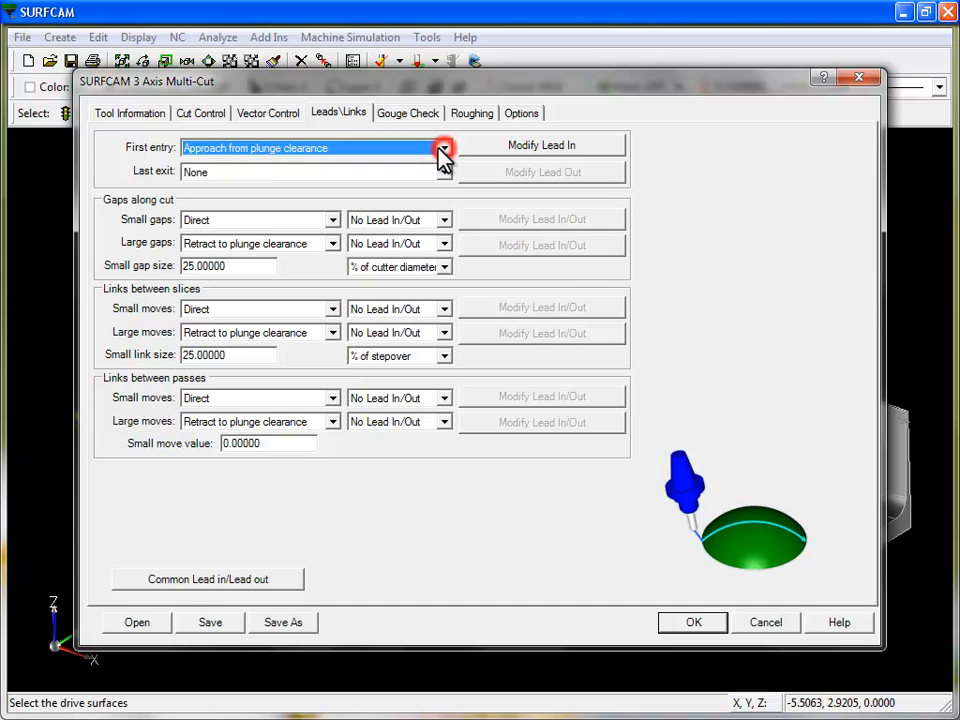
pyautogui.click(366, 178)
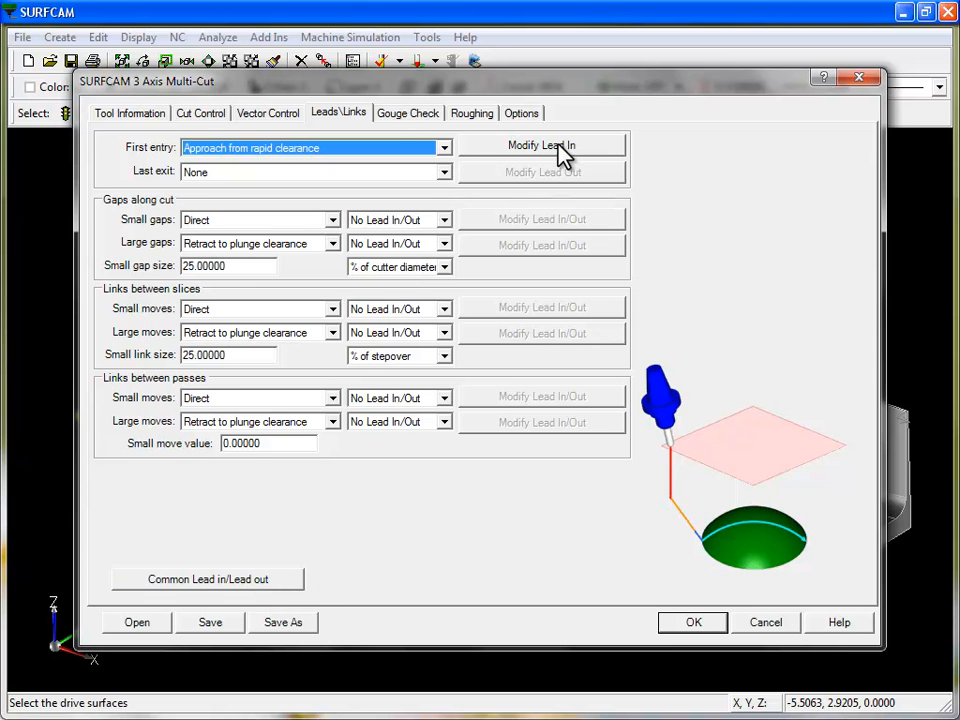
# Try a Tangential arc with Tangential tool orientation as the common lead-in default, copy it to the lead-out, and discard the changes.
pyautogui.click(283, 592)
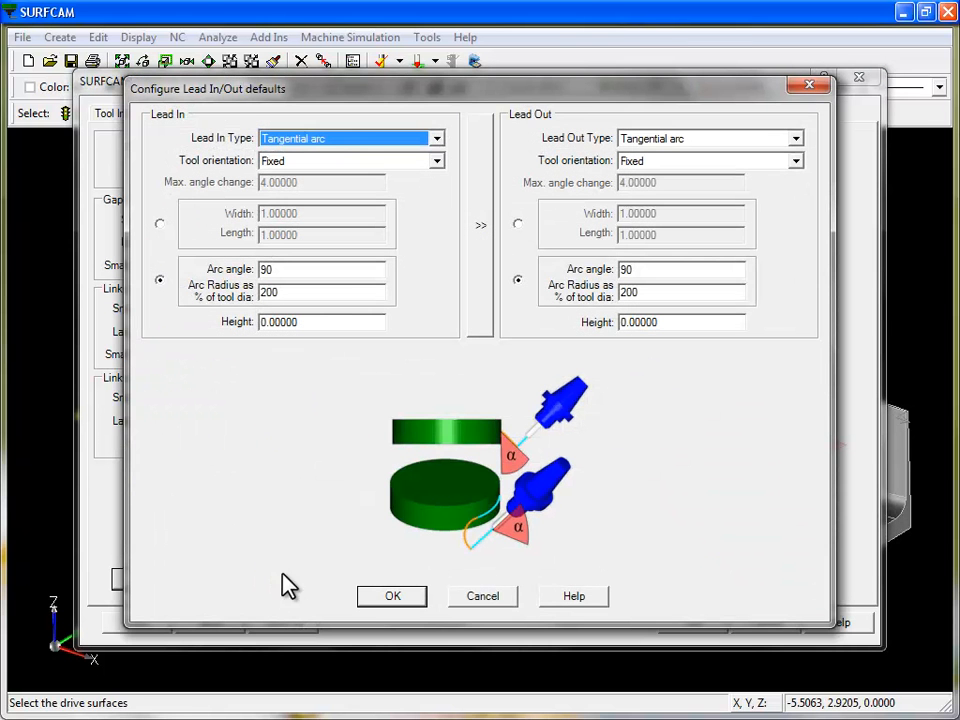
pyautogui.click(437, 139)
pyautogui.moveTo(439, 193)
pyautogui.mouseDown()
pyautogui.moveTo(440, 207)
pyautogui.moveTo(435, 176)
pyautogui.mouseUp()
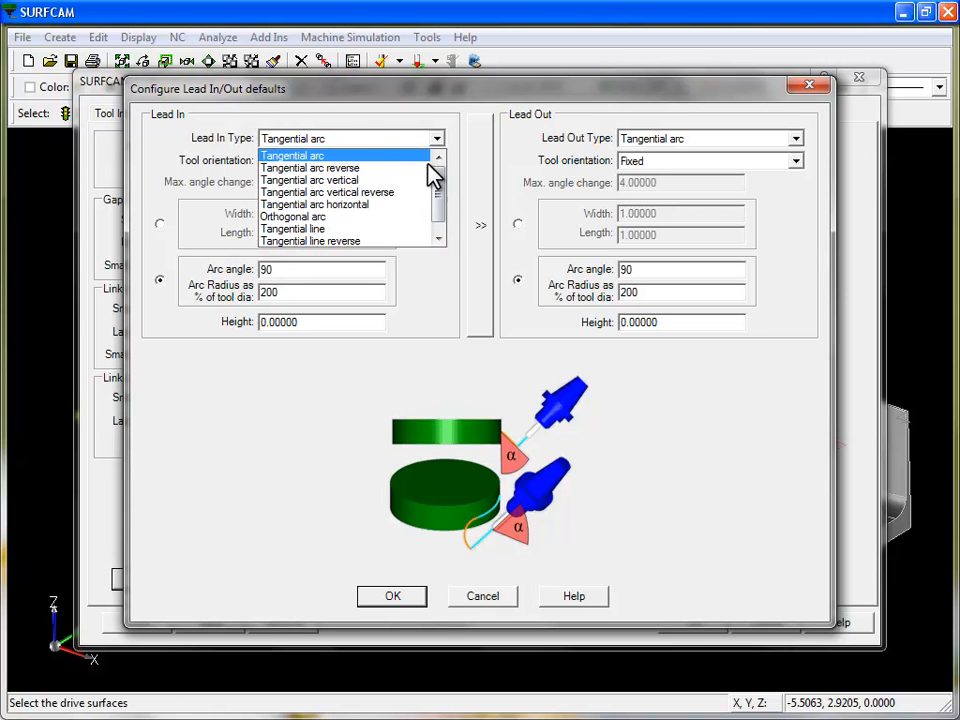
pyautogui.click(324, 157)
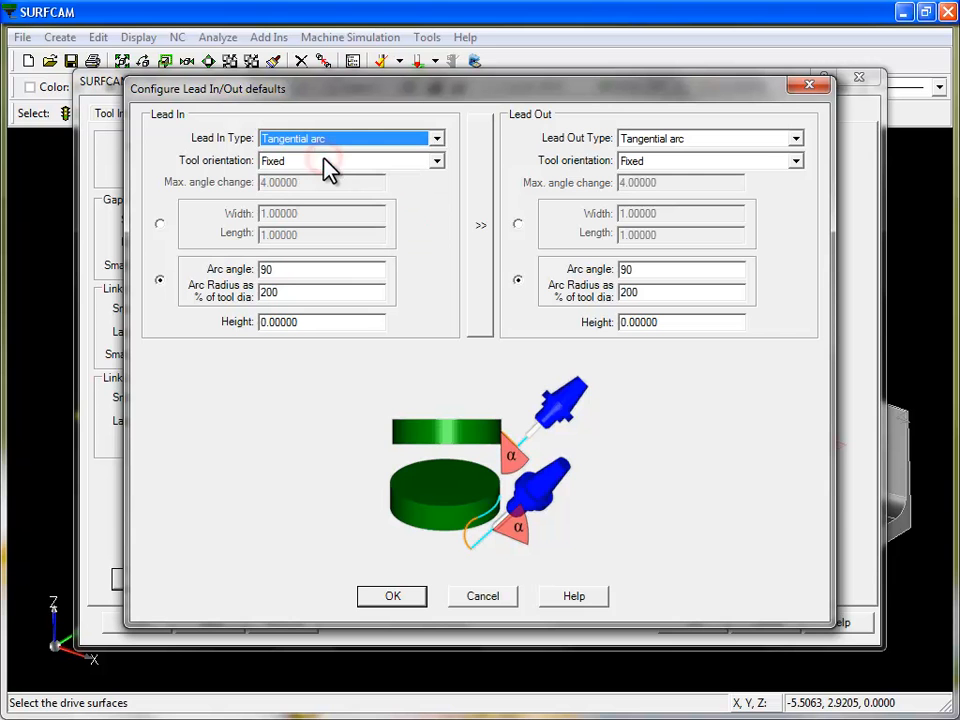
pyautogui.click(438, 161)
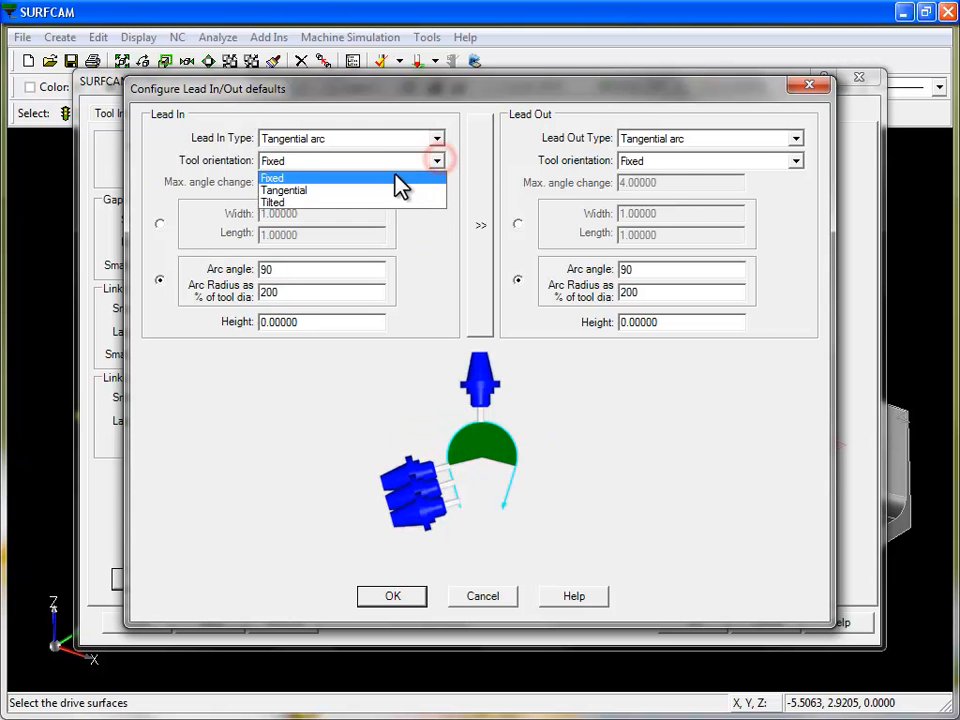
pyautogui.click(362, 191)
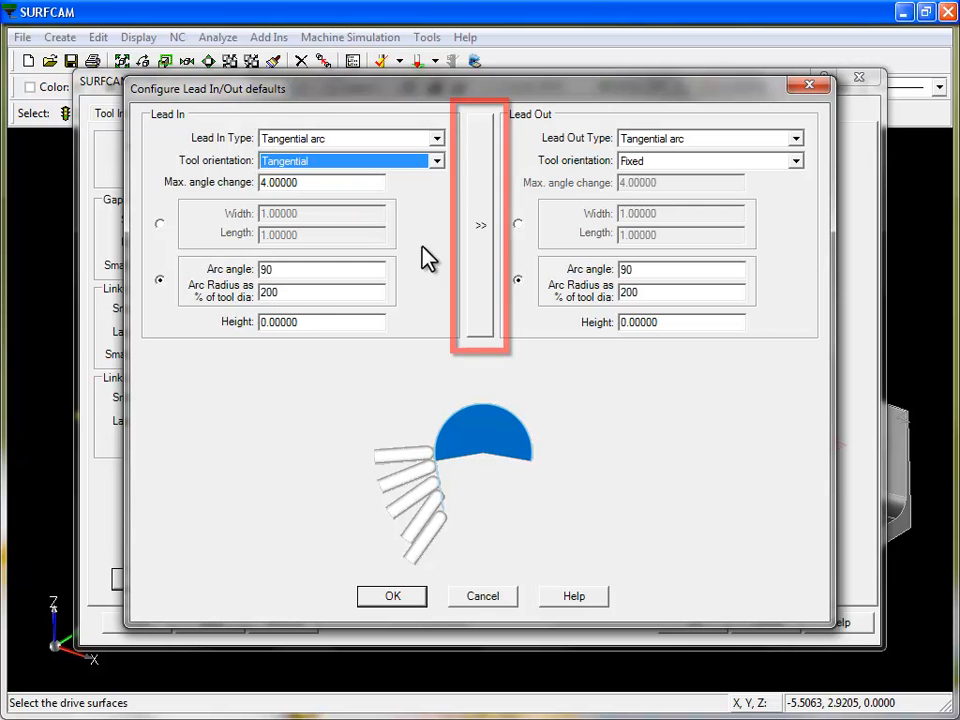
pyautogui.click(481, 205)
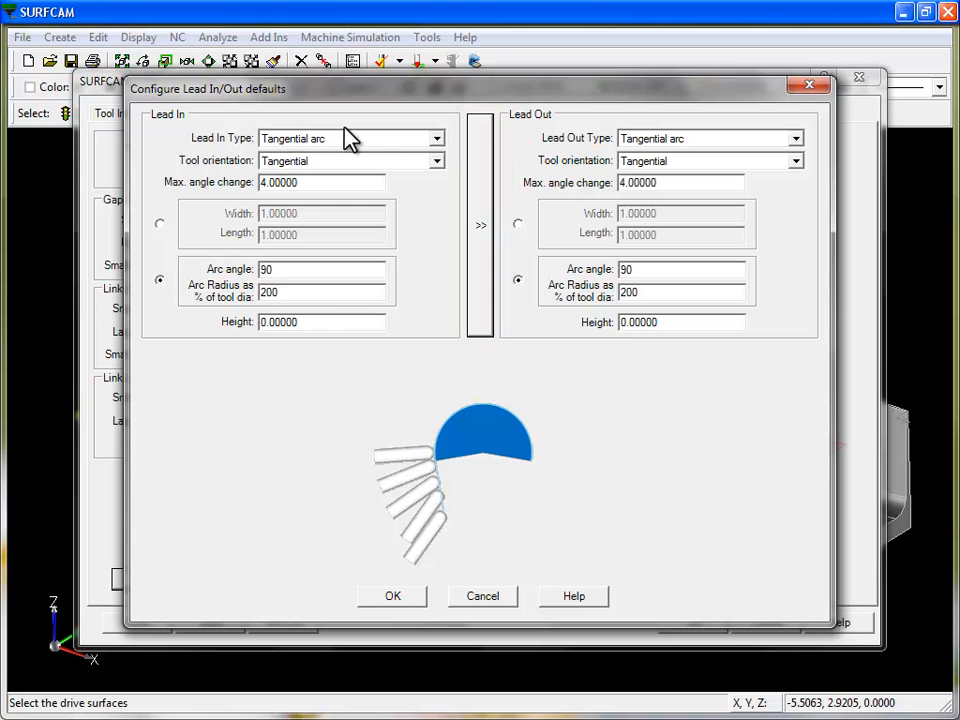
pyautogui.click(497, 600)
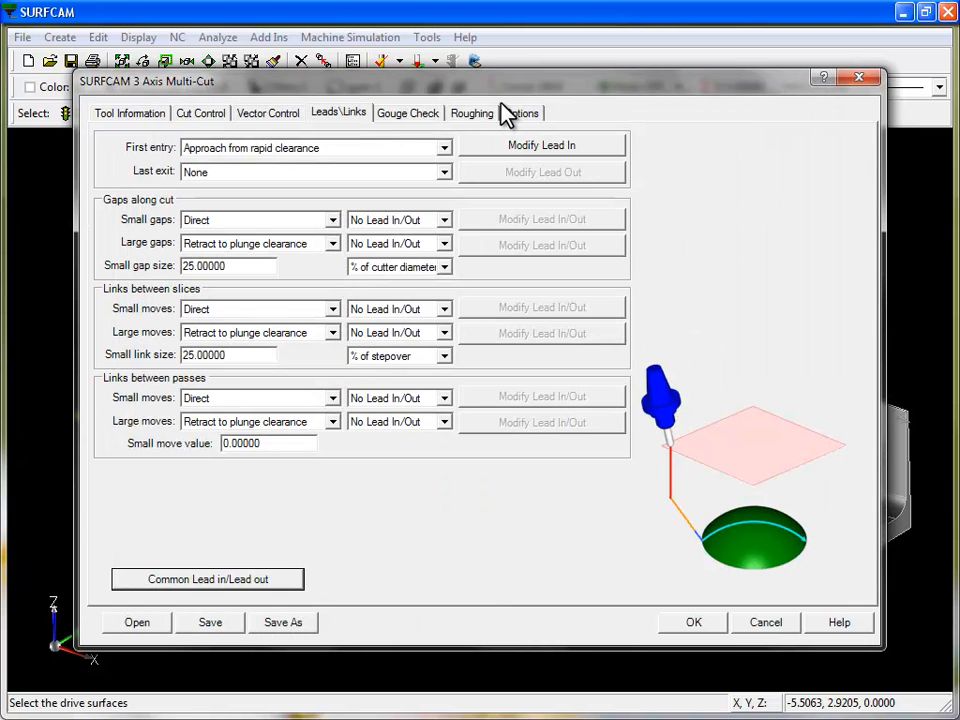
# Try overriding the common defaults for the first entry's lead-in with a Tangential arc, and discard the changes.
pyautogui.click(610, 152)
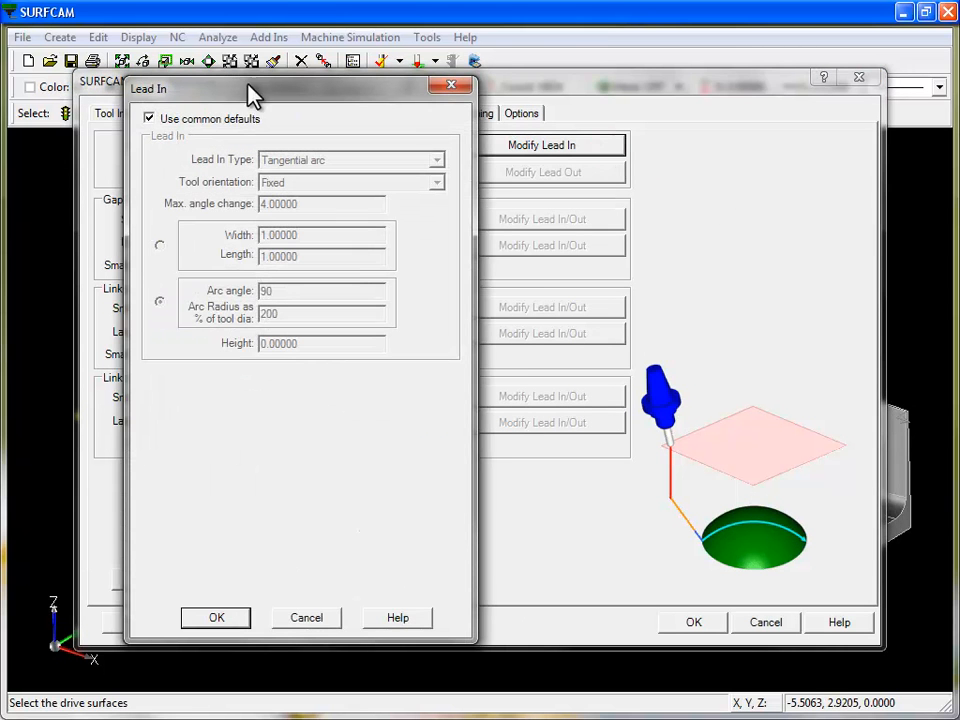
pyautogui.click(149, 118)
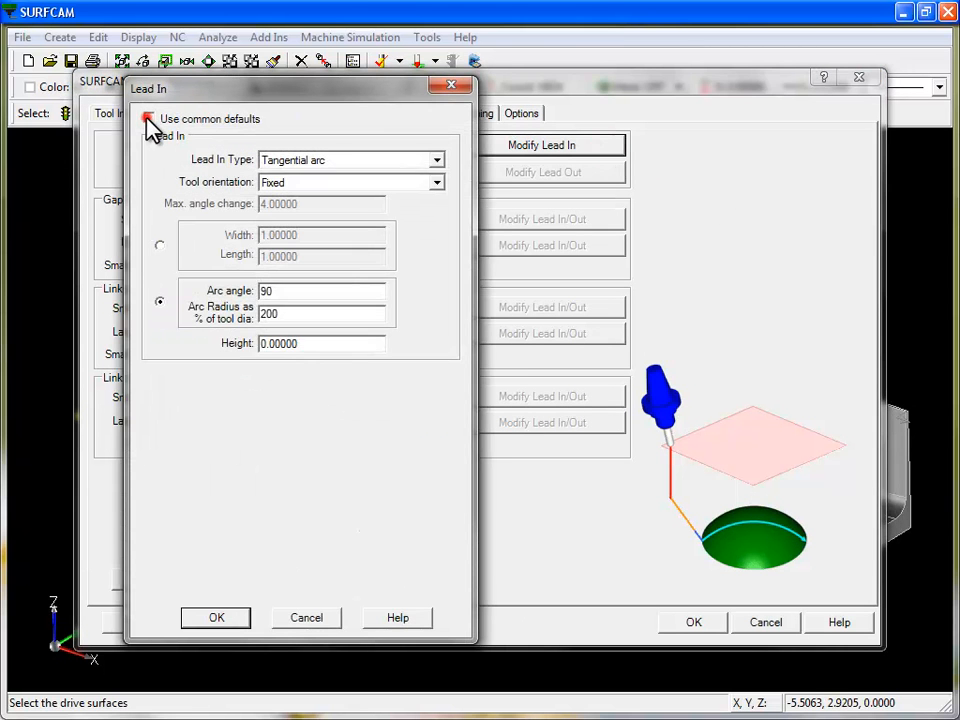
pyautogui.click(432, 160)
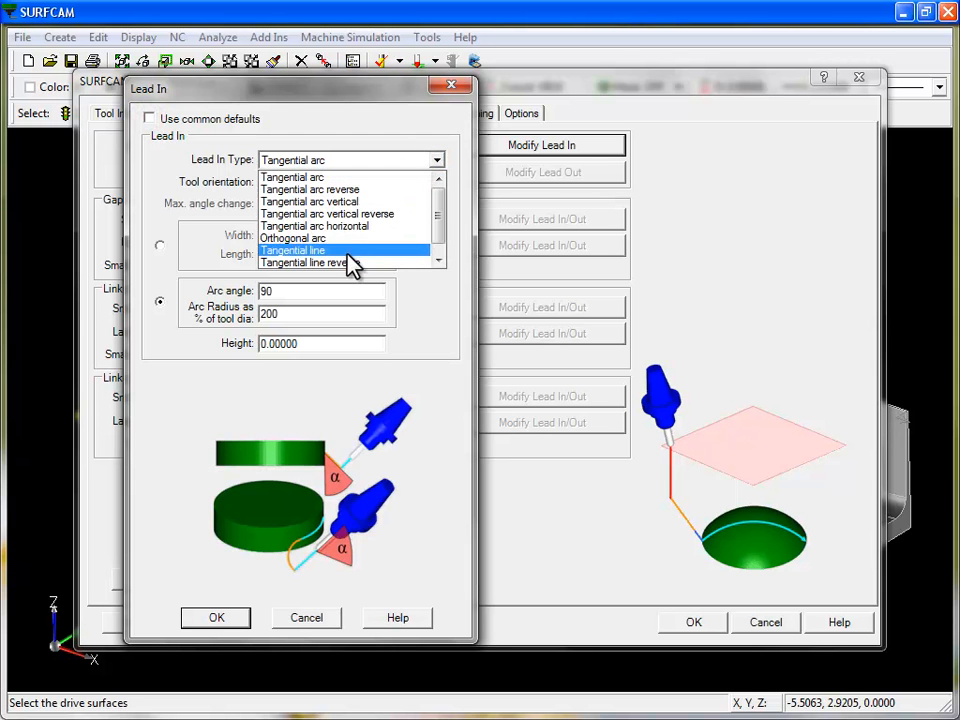
pyautogui.click(360, 178)
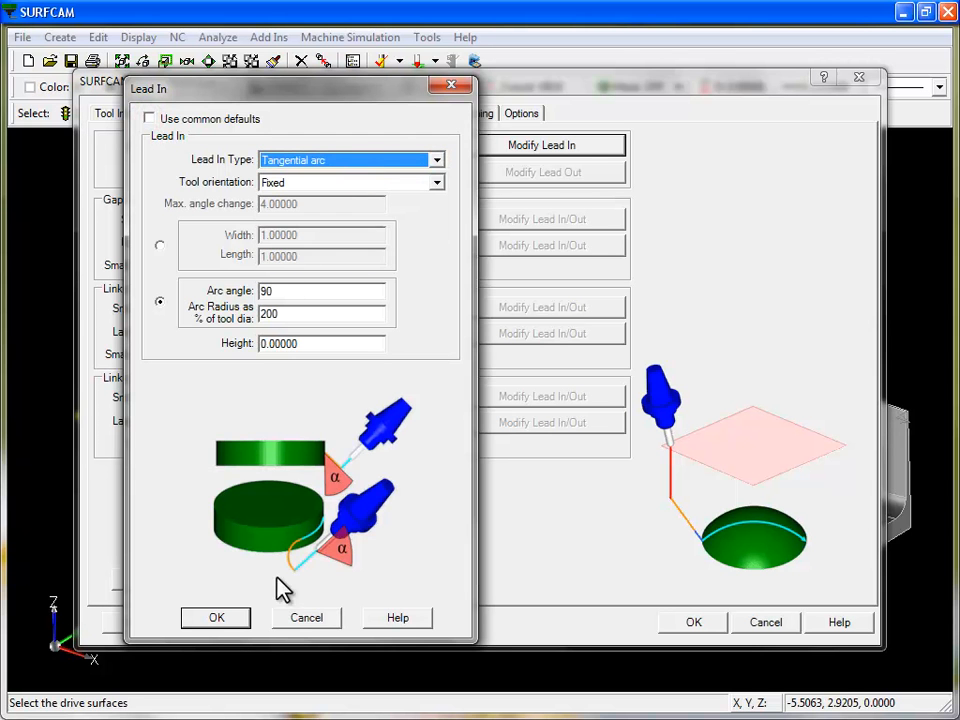
pyautogui.click(304, 618)
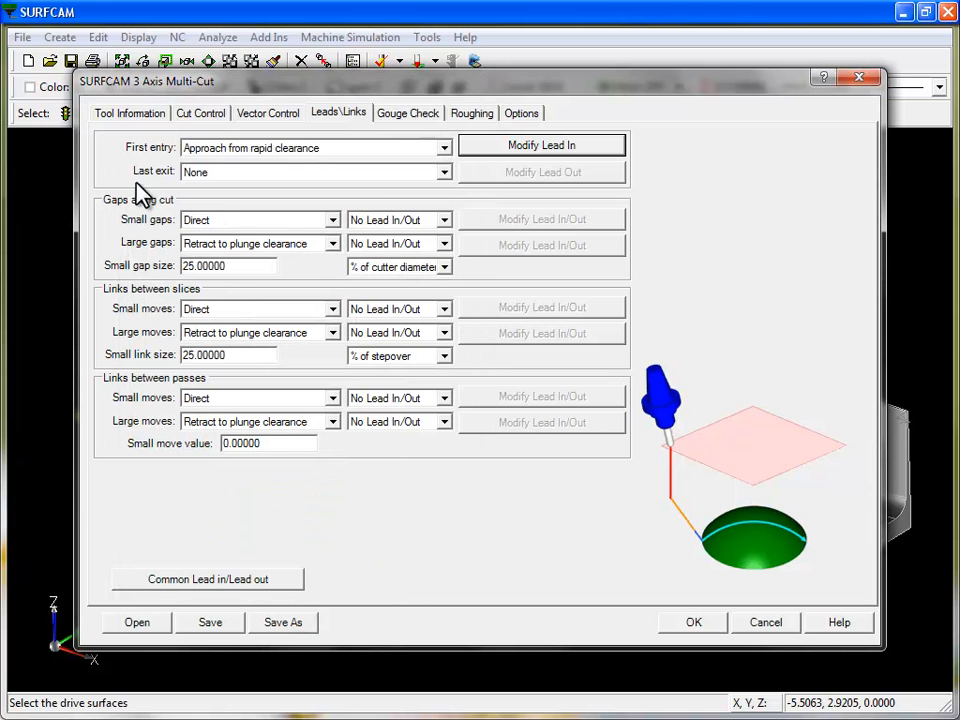
# Set the last exit to Retract to rapid clearance.
pyautogui.click(444, 174)
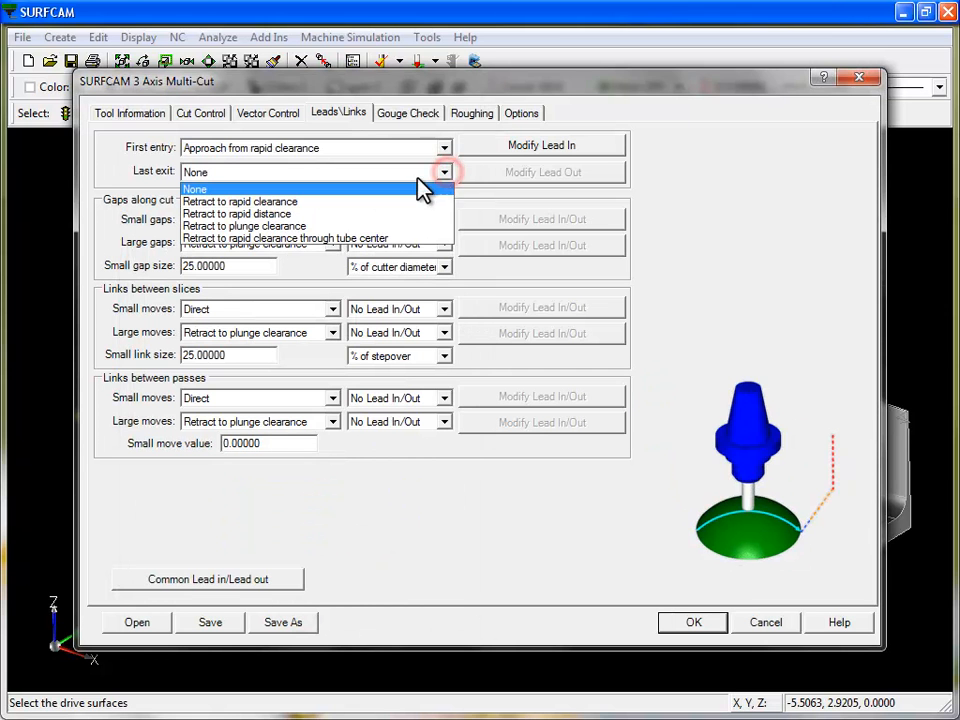
pyautogui.click(392, 202)
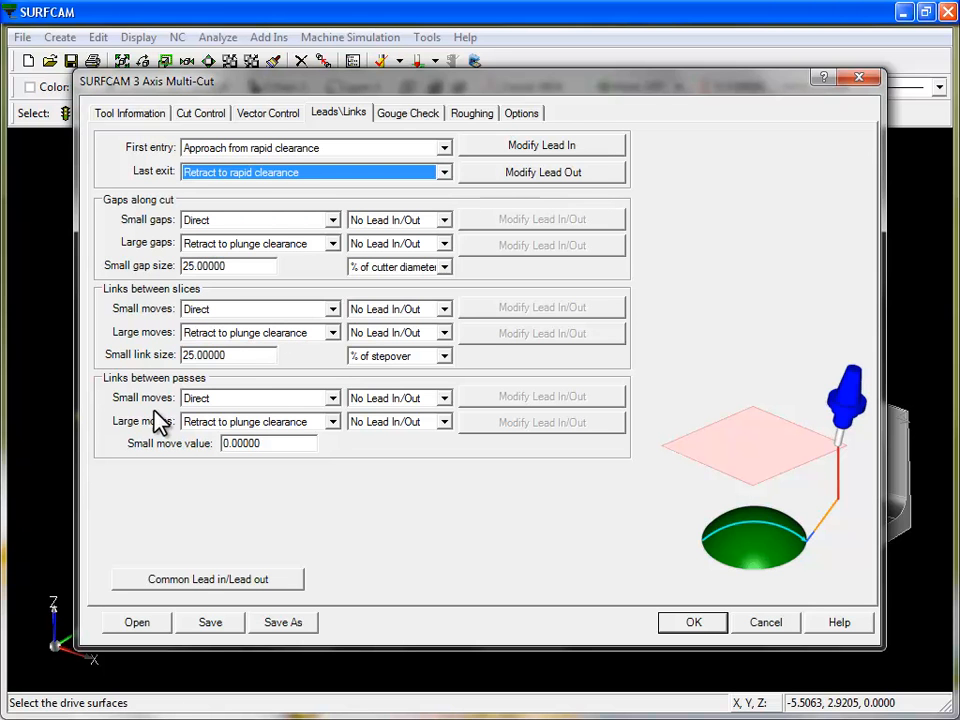
# Try Follow surfaces for the small moves between passes, and restore them to Direct.
pyautogui.click(313, 398)
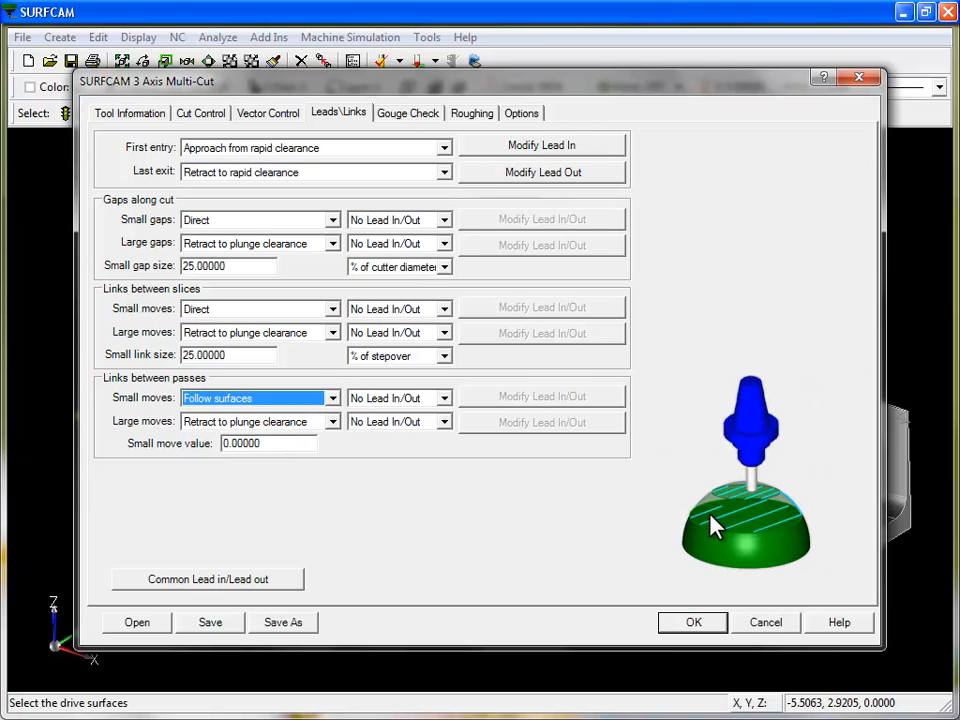
pyautogui.click(332, 398)
pyautogui.click(297, 415)
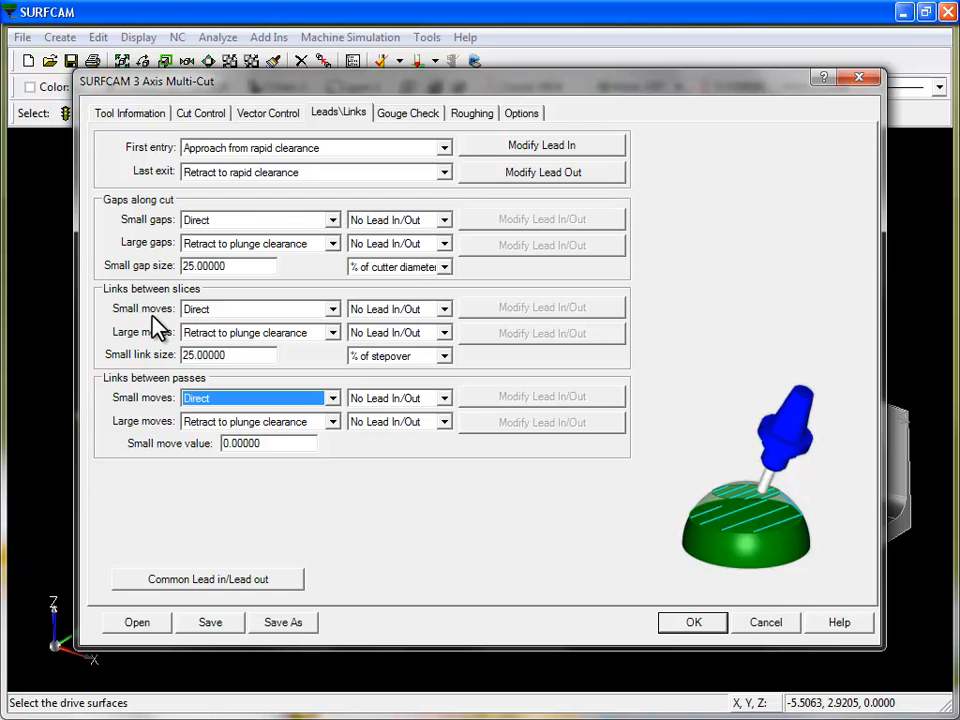
# Set the small moves between slices to Follow surfaces.
pyautogui.click(331, 309)
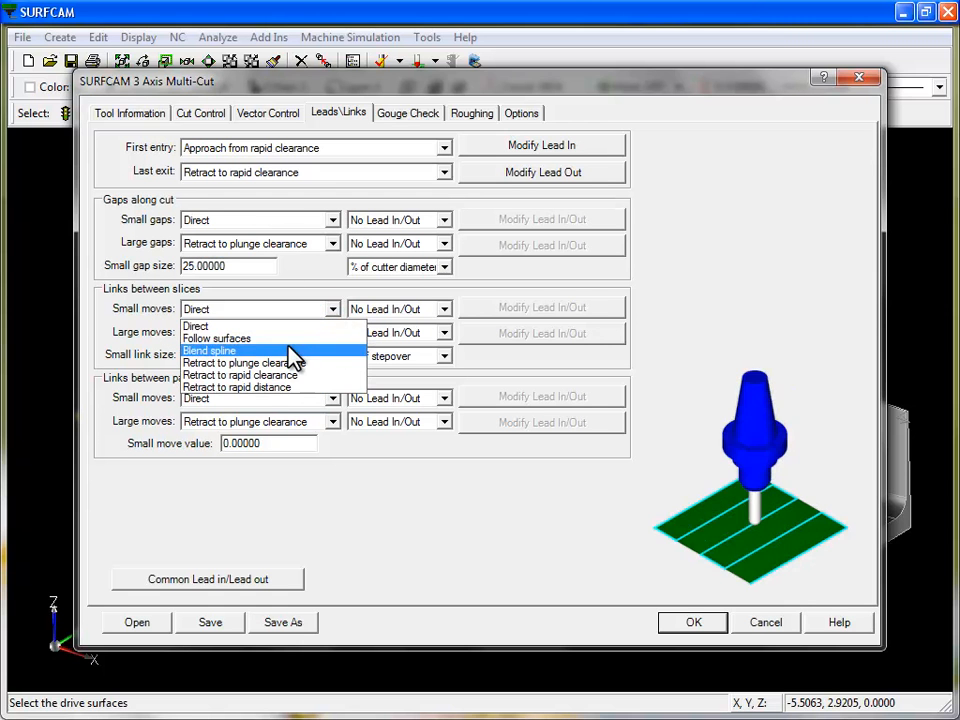
pyautogui.click(291, 340)
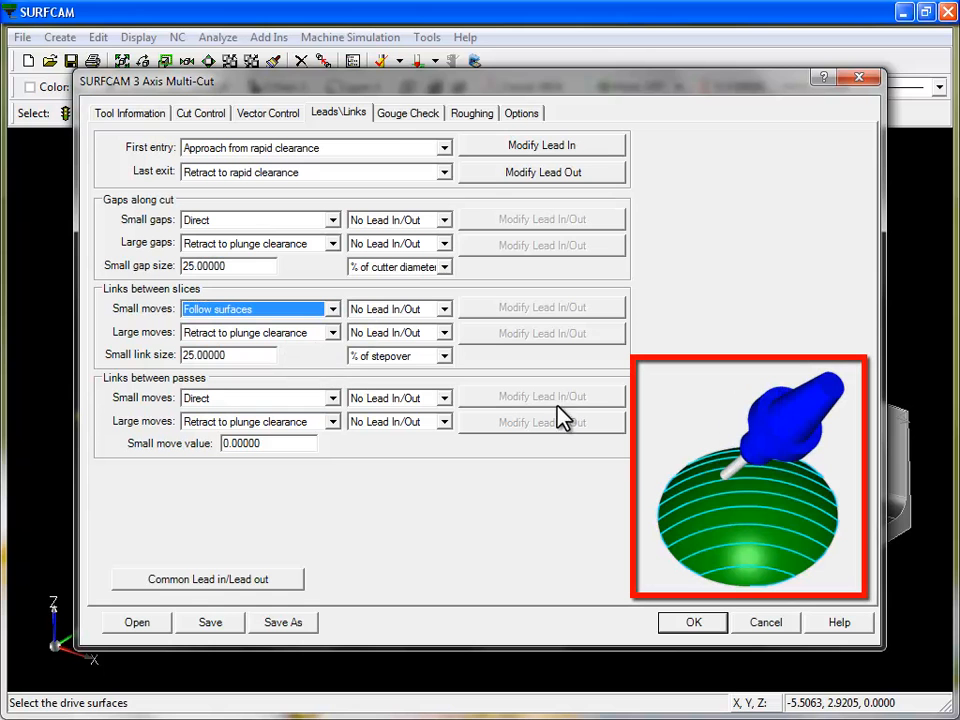
# Try Blend spline and the plunge clearance, rapid clearance and rapid distance retracts for small moves between slices, and set these moves to Direct.
pyautogui.click(332, 309)
pyautogui.click(306, 351)
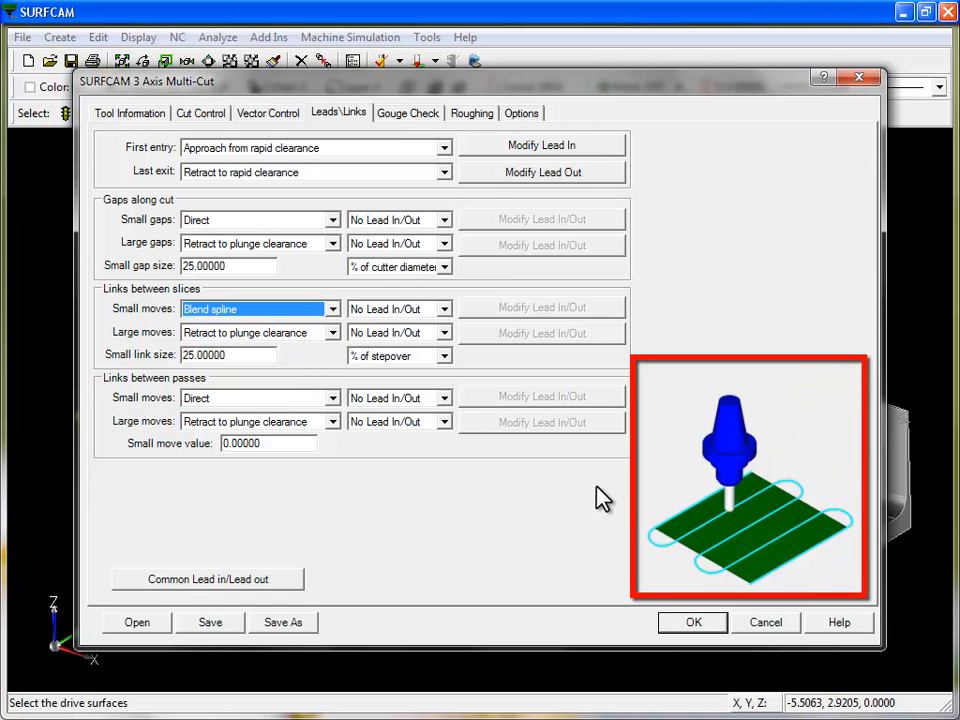
pyautogui.click(331, 310)
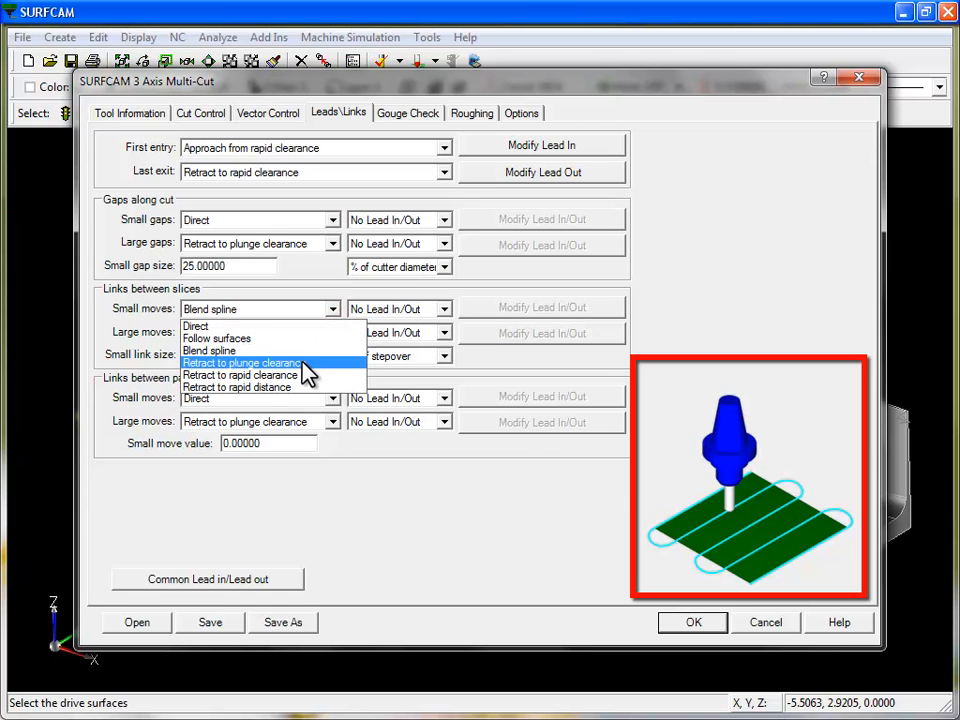
pyautogui.click(305, 363)
pyautogui.click(331, 310)
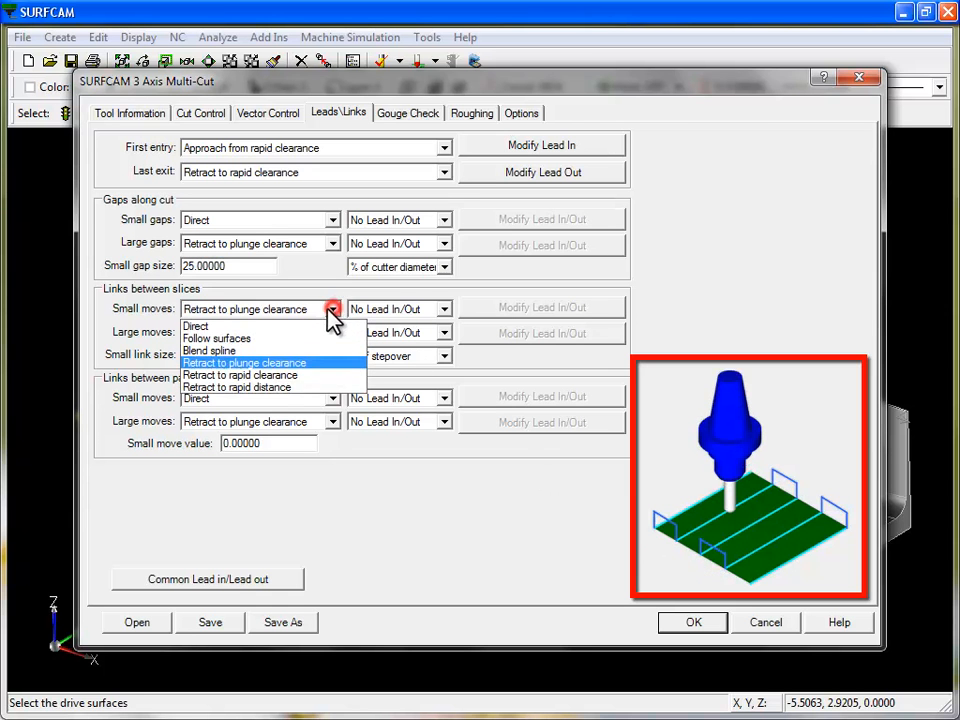
pyautogui.click(300, 374)
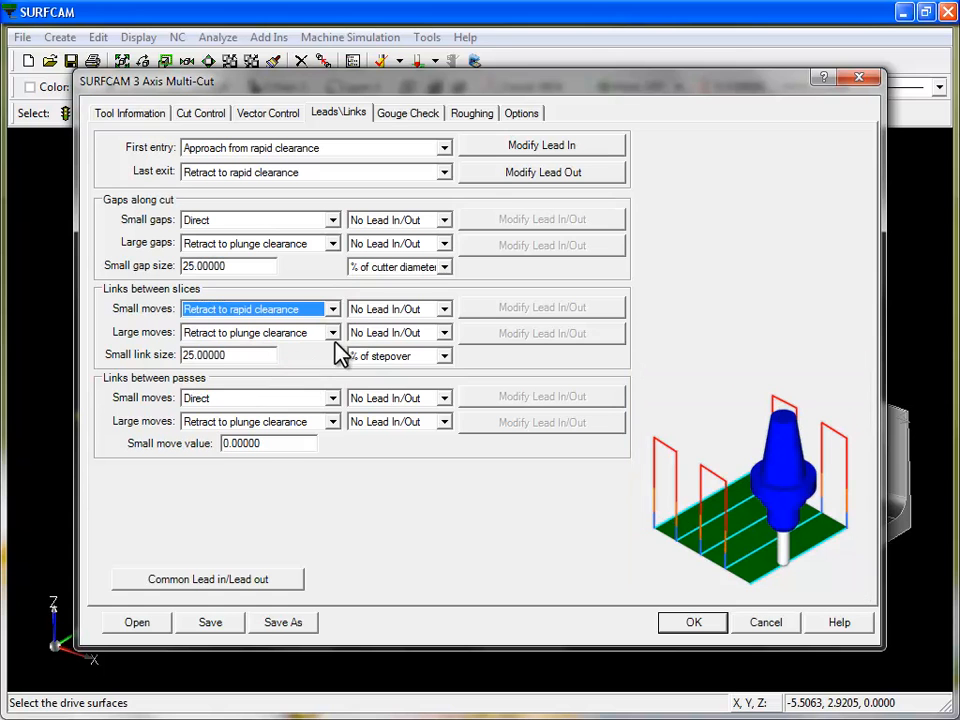
pyautogui.click(331, 310)
pyautogui.click(300, 387)
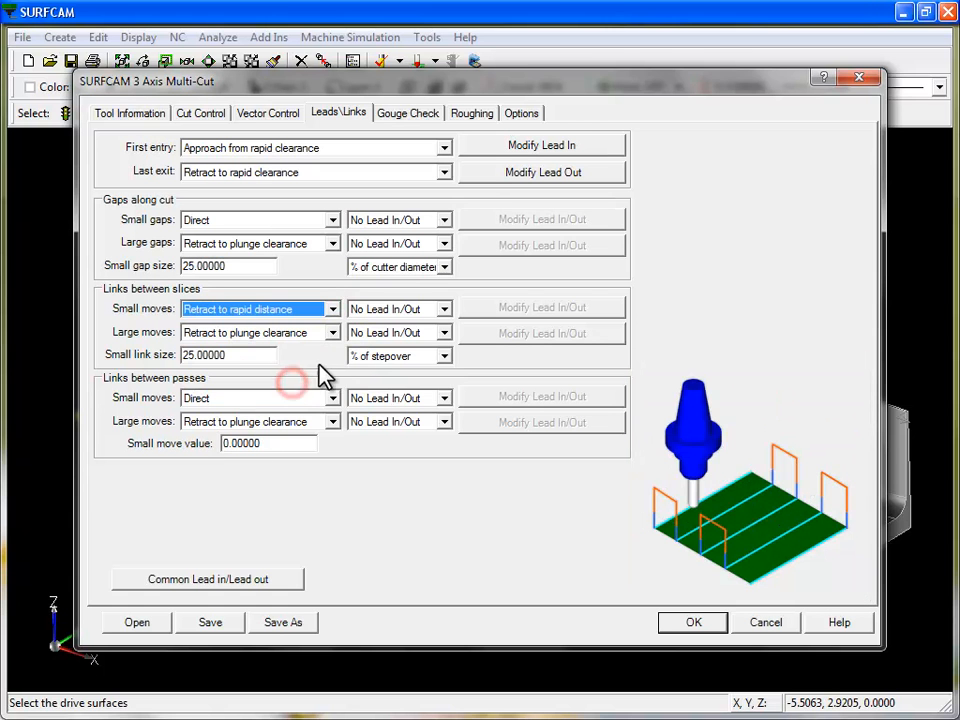
pyautogui.click(333, 310)
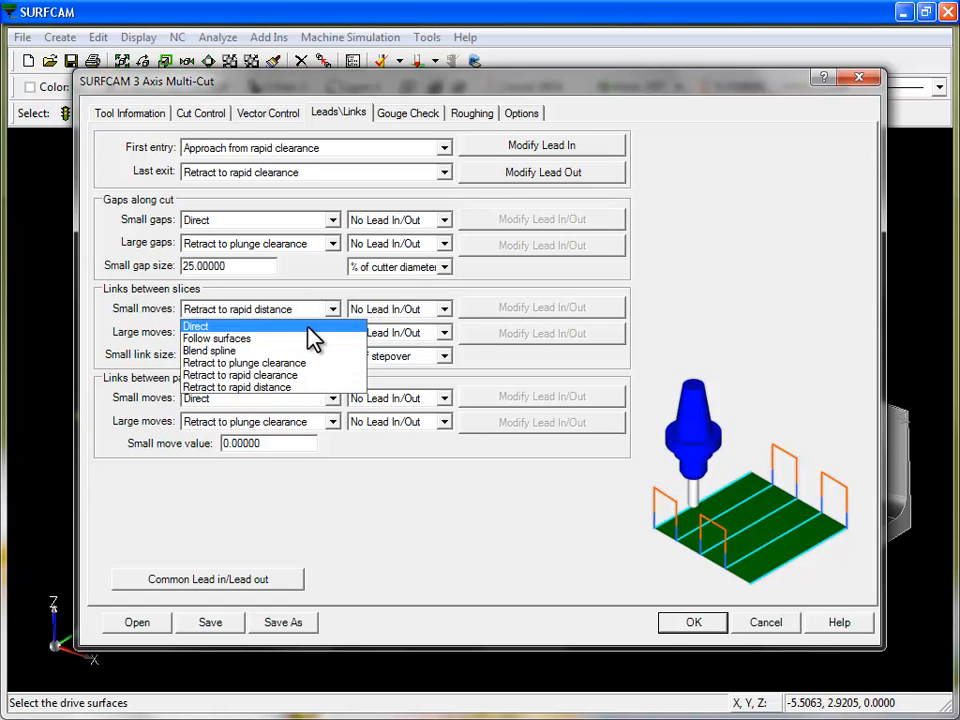
pyautogui.click(309, 327)
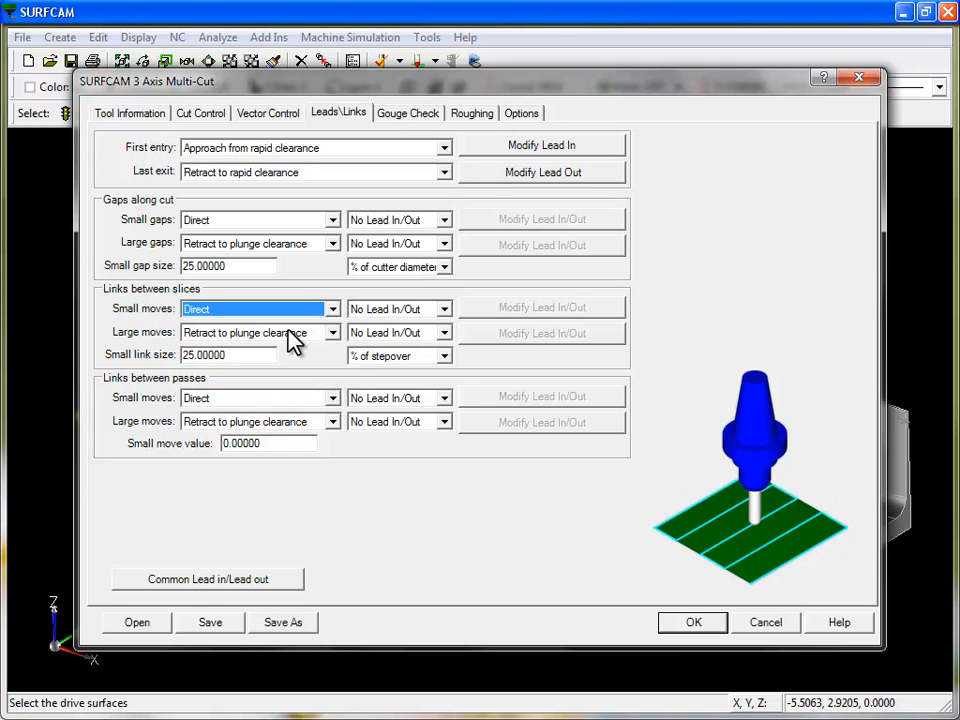
# Try Use Lead In for the small moves between slices, and restore them to No Lead In/Out.
pyautogui.click(441, 309)
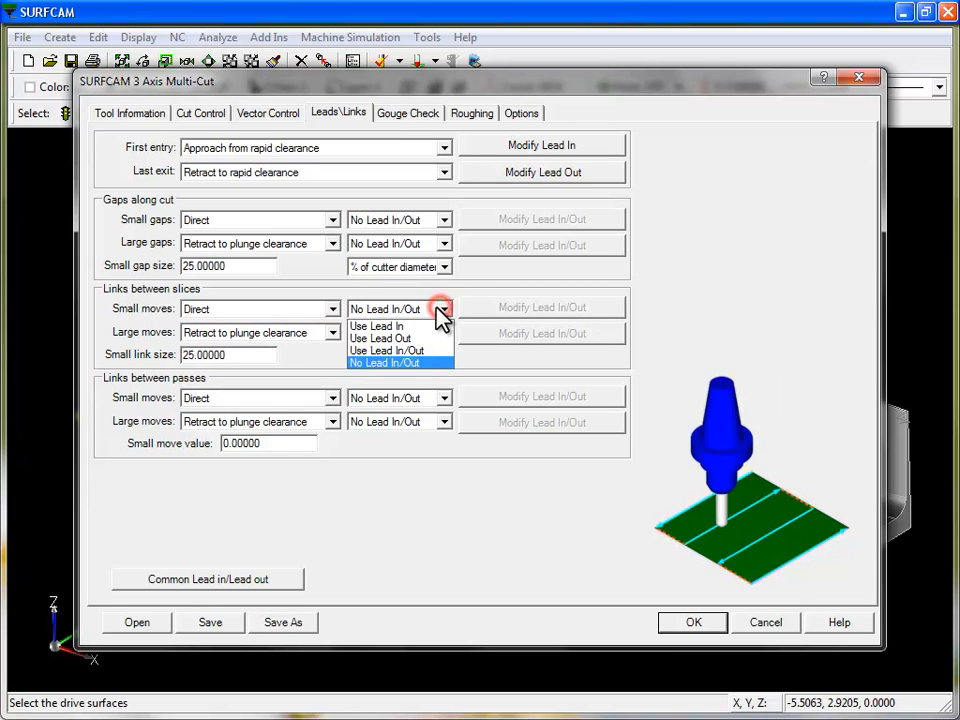
pyautogui.click(435, 363)
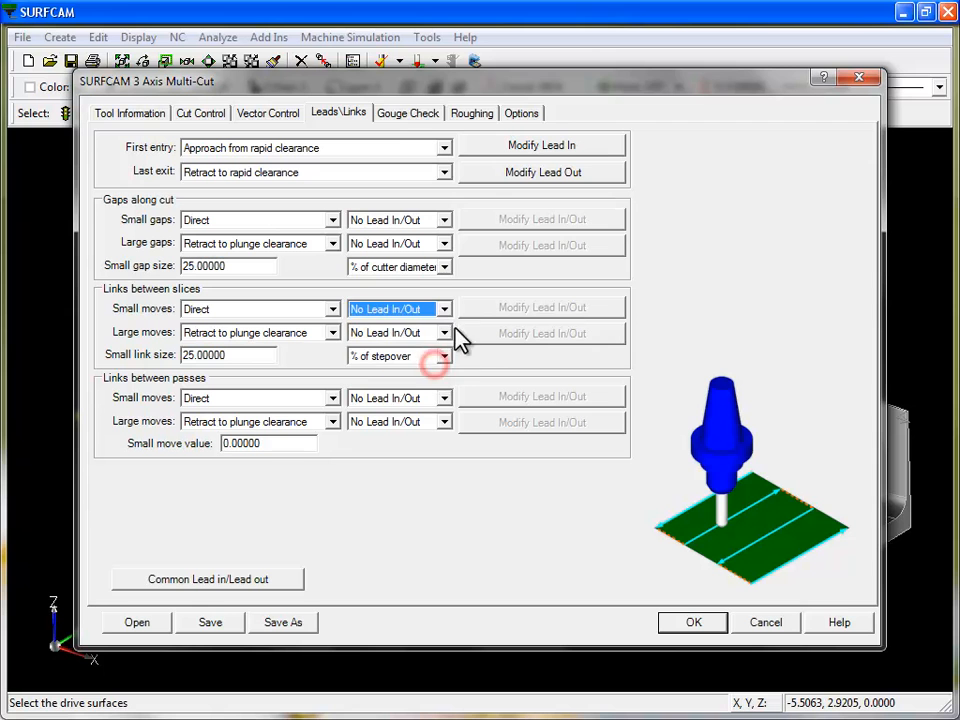
pyautogui.click(445, 308)
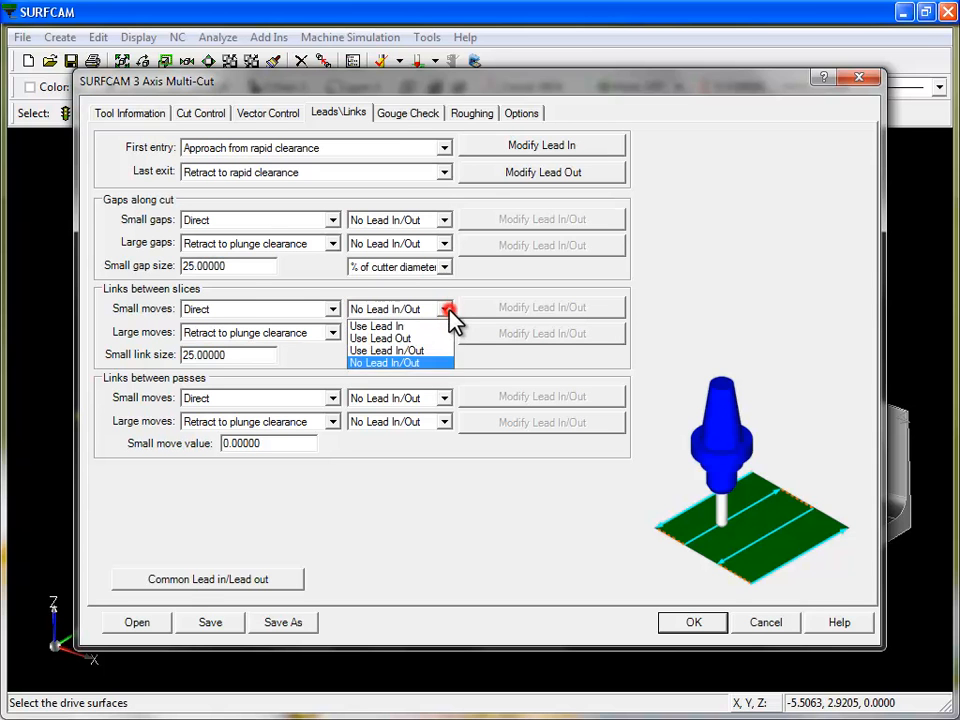
pyautogui.click(430, 326)
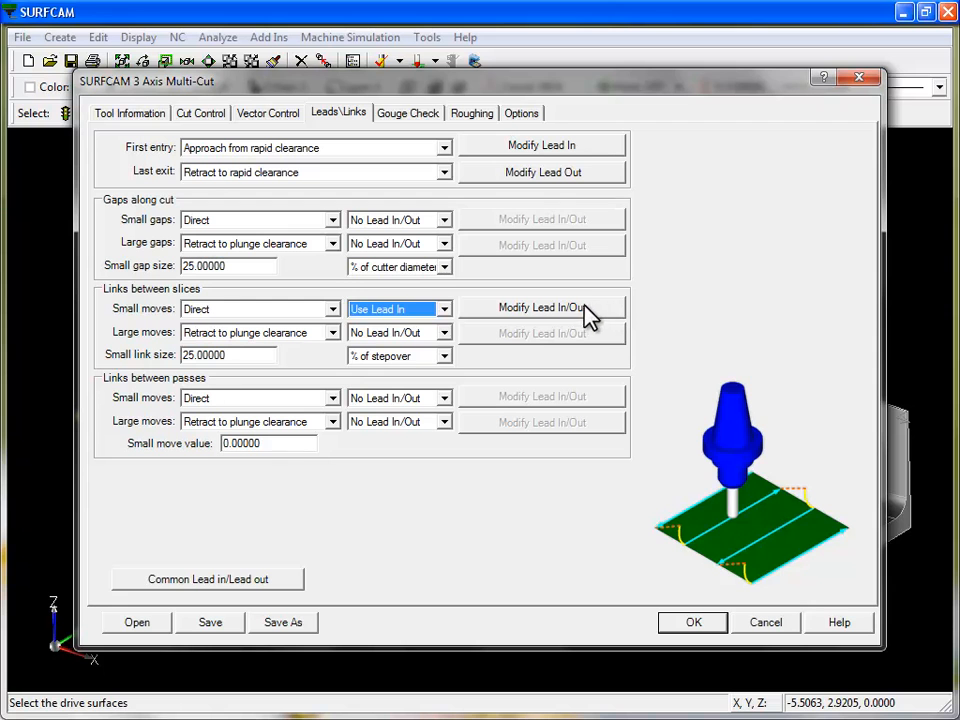
pyautogui.click(444, 309)
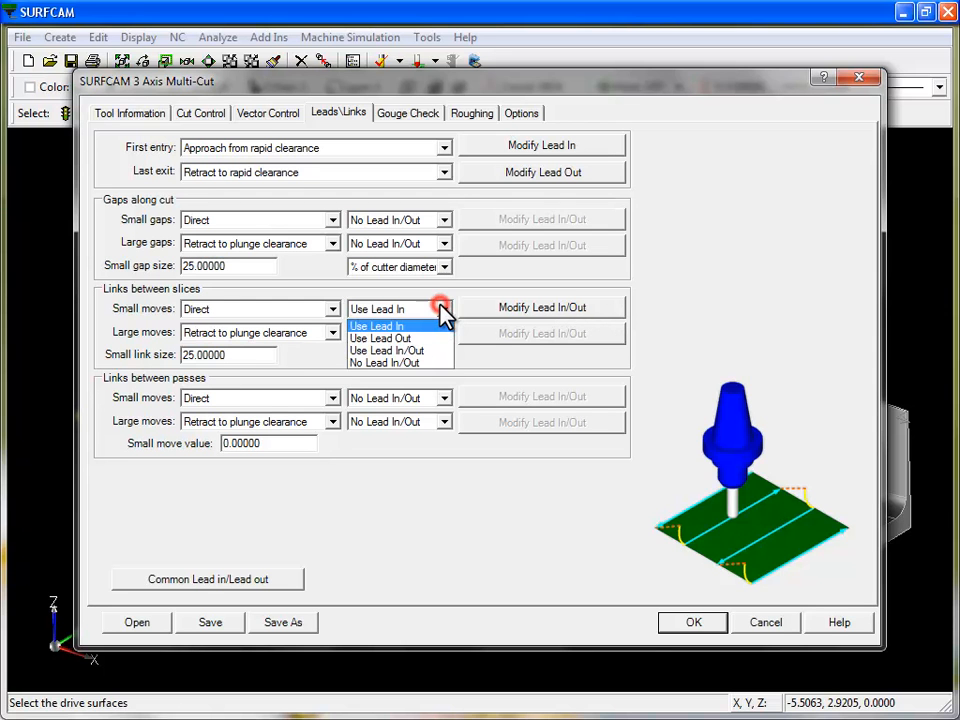
pyautogui.click(414, 363)
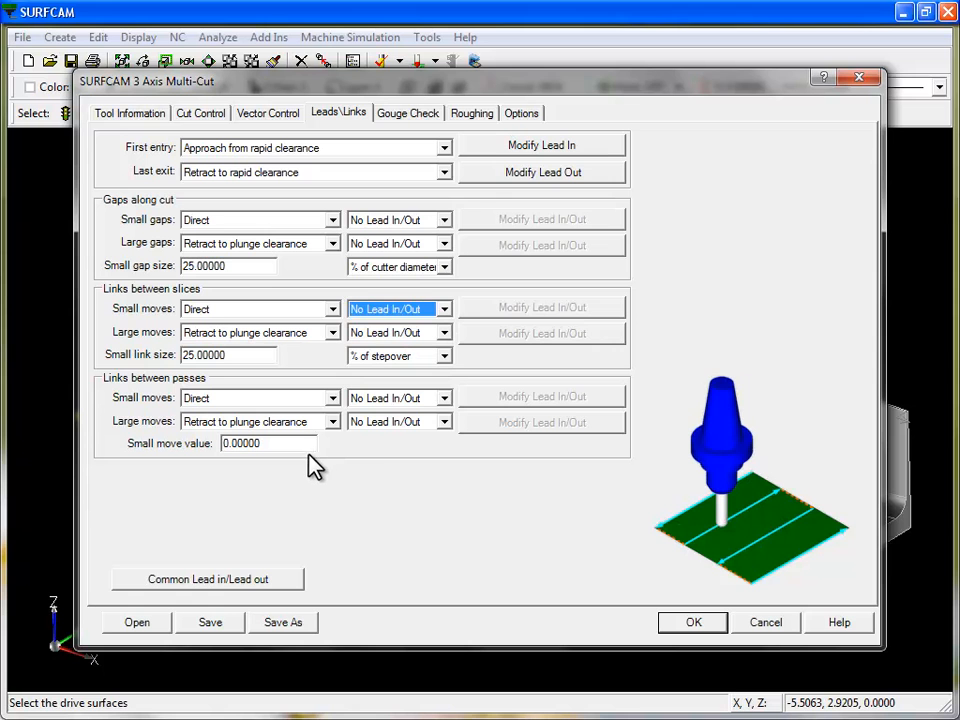
# Enable the first gouge check on the drive surfaces with the Retract tool along tool axis strategy.
pyautogui.click(408, 114)
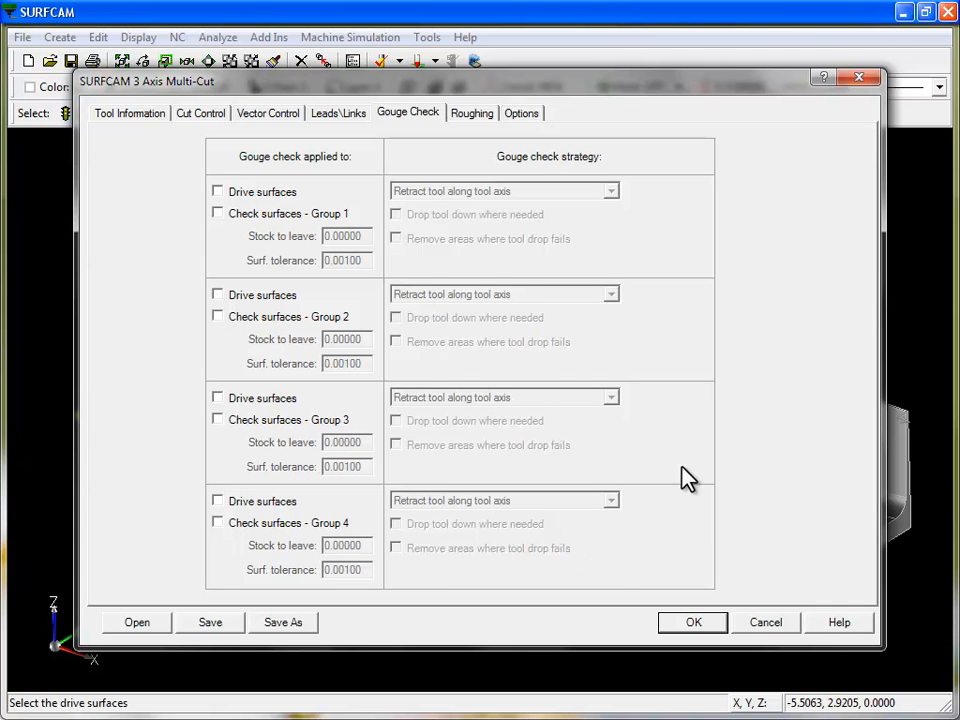
pyautogui.click(219, 192)
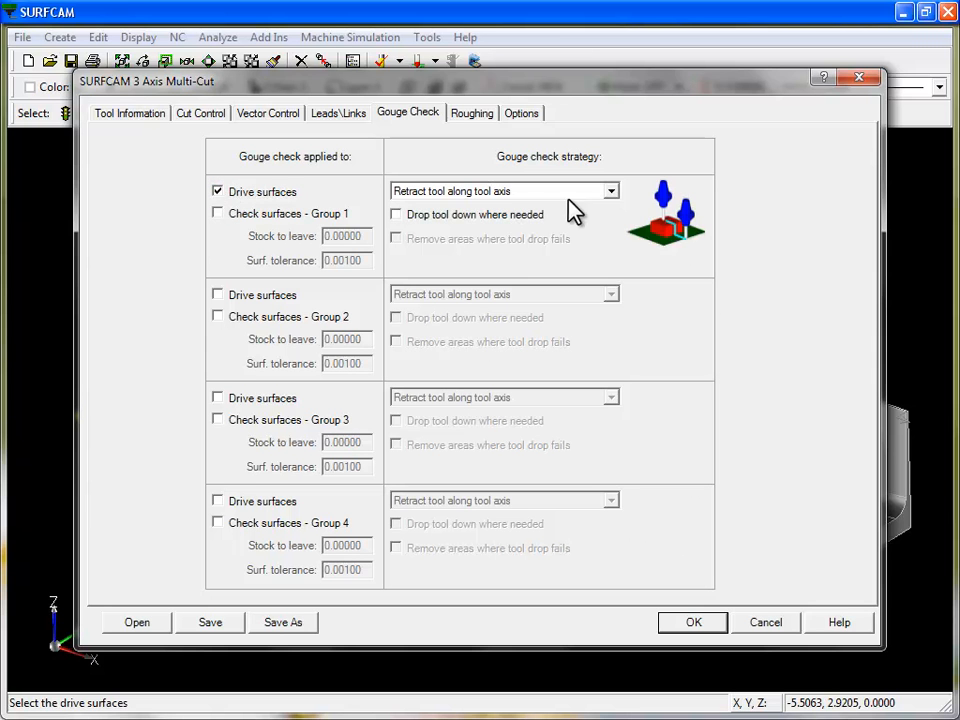
pyautogui.click(611, 191)
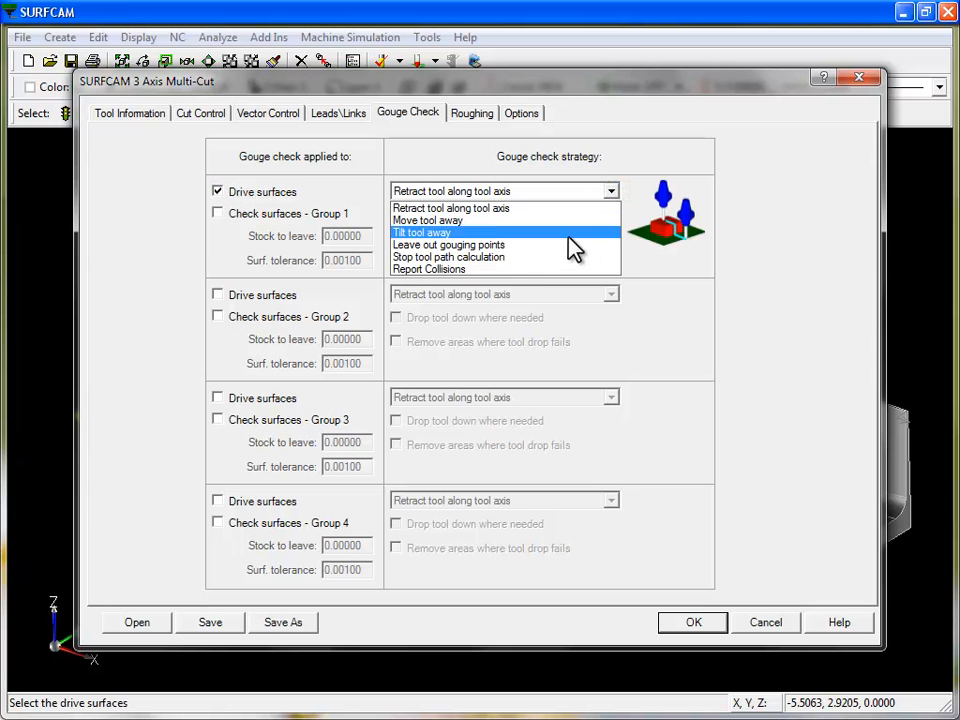
pyautogui.click(553, 208)
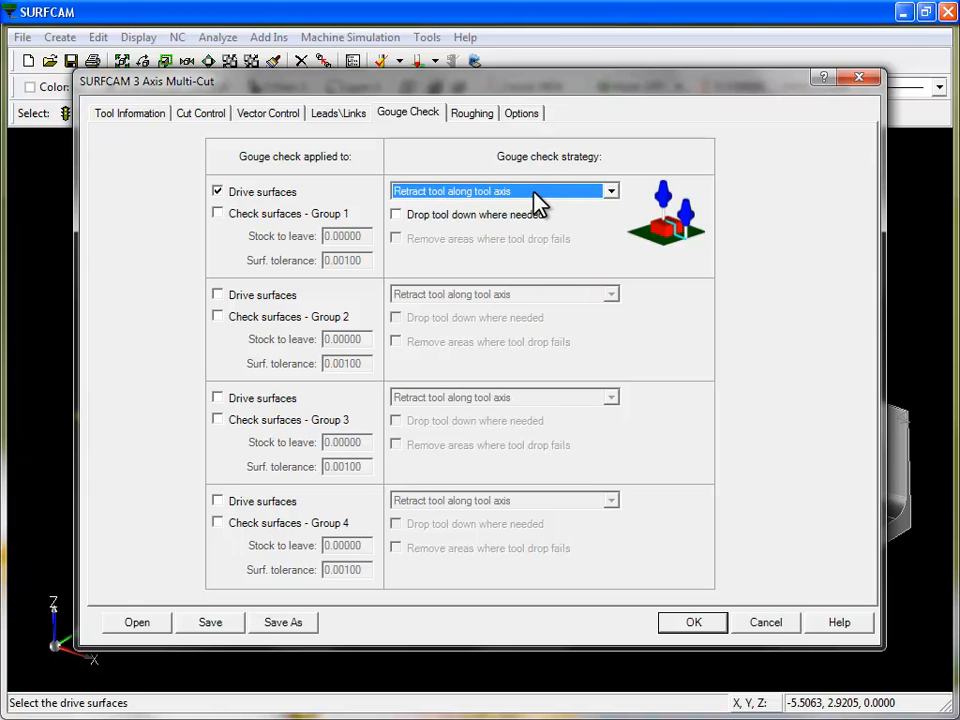
# Enable the second gouge check on the drive surfaces with the Leave out gouging points strategy.
pyautogui.click(218, 295)
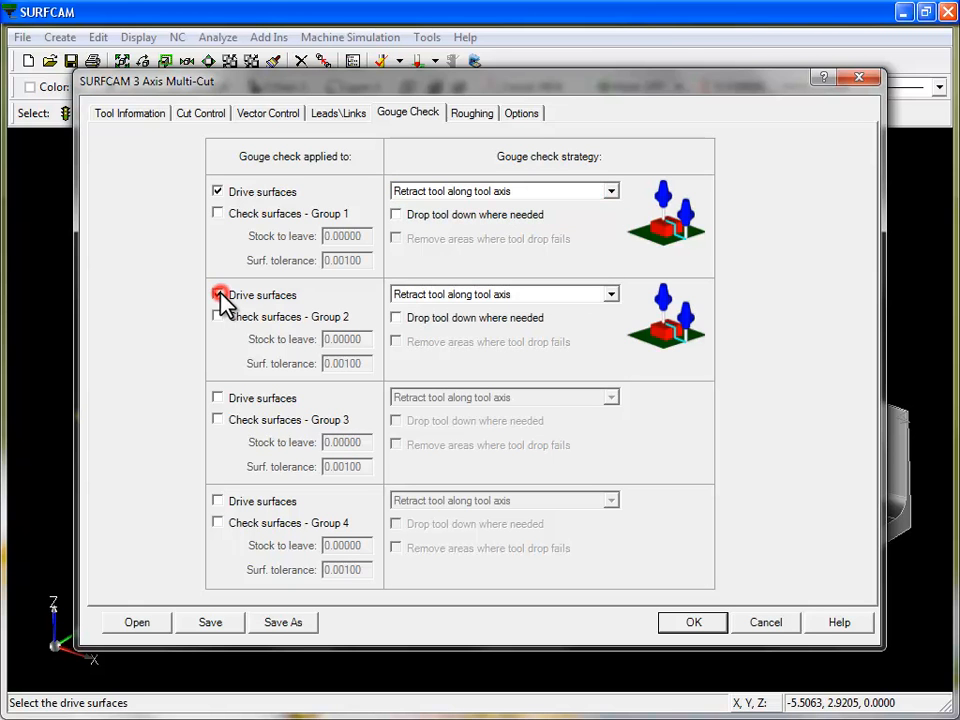
pyautogui.click(611, 294)
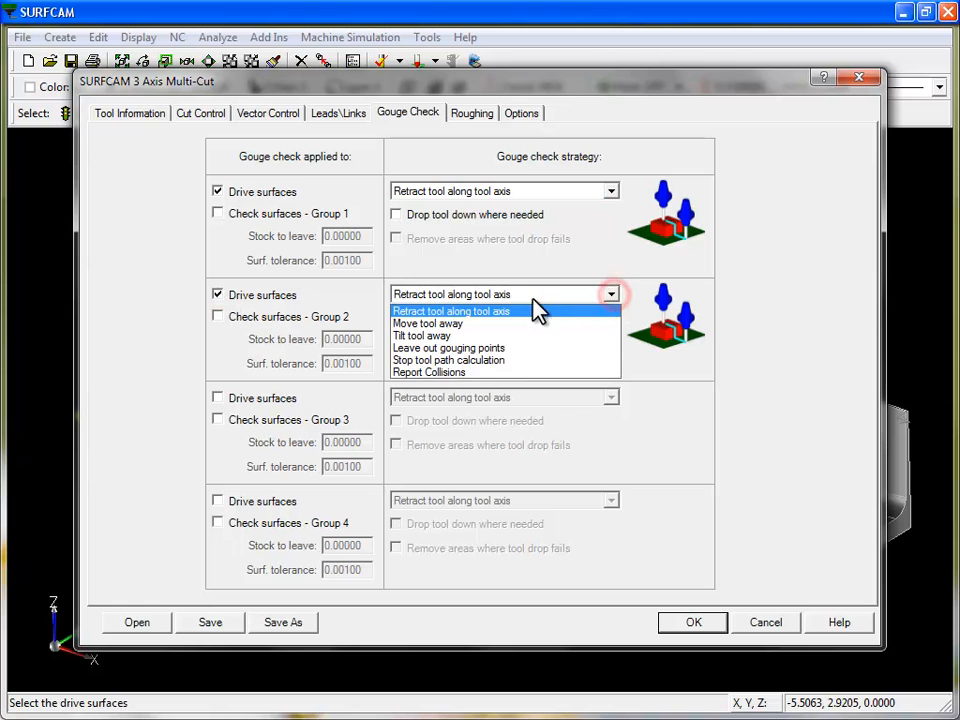
pyautogui.click(515, 348)
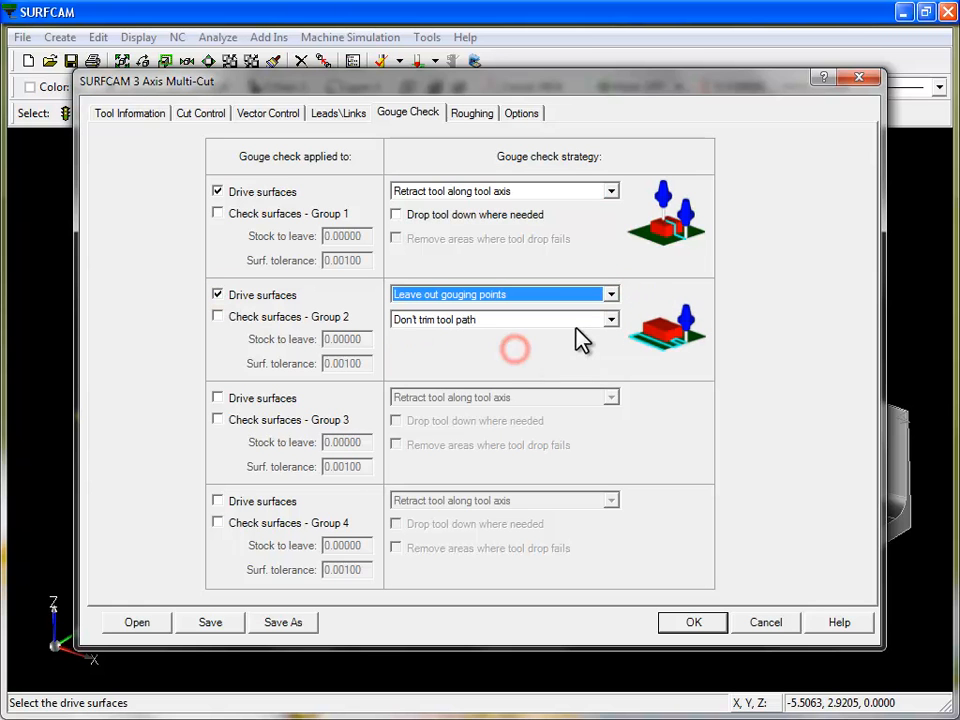
# Try a third gouge check on the drive surfaces with Stop tool path calculation, and exclude the drive surfaces from it again.
pyautogui.click(219, 398)
pyautogui.click(611, 398)
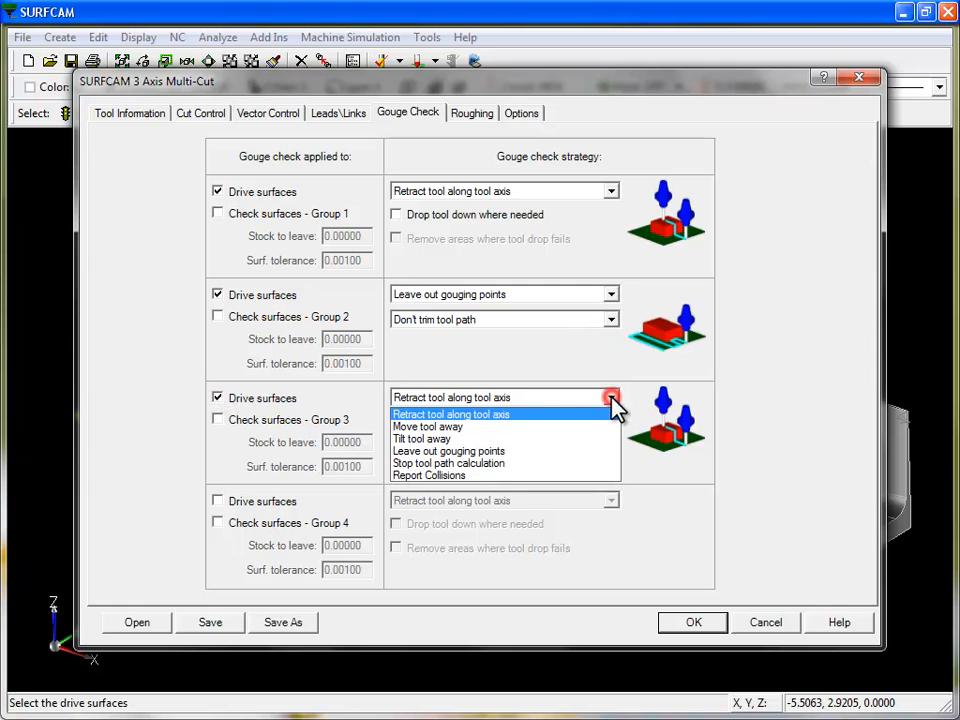
pyautogui.click(478, 466)
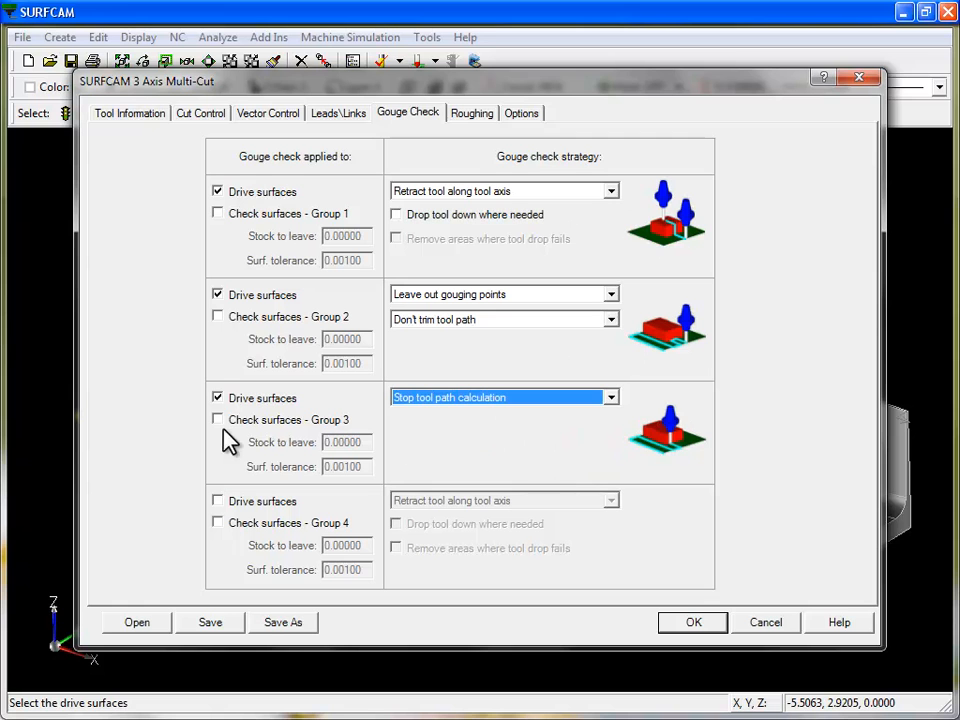
pyautogui.click(217, 398)
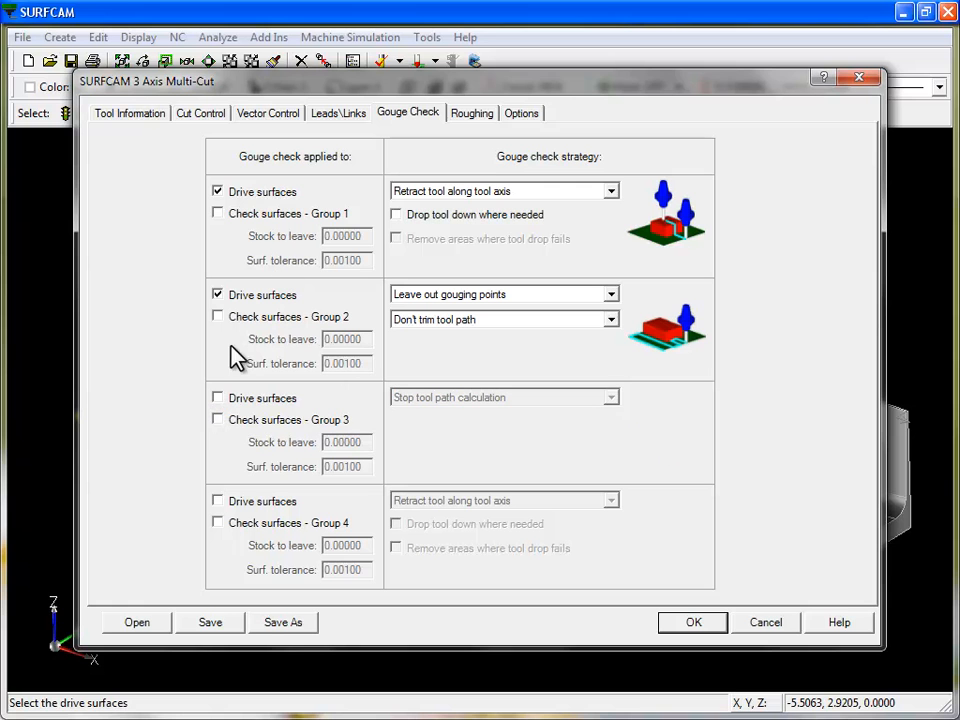
# Apply the third gouge check to check surfaces Group 3 with 0.01 stock to leave.
pyautogui.click(217, 419)
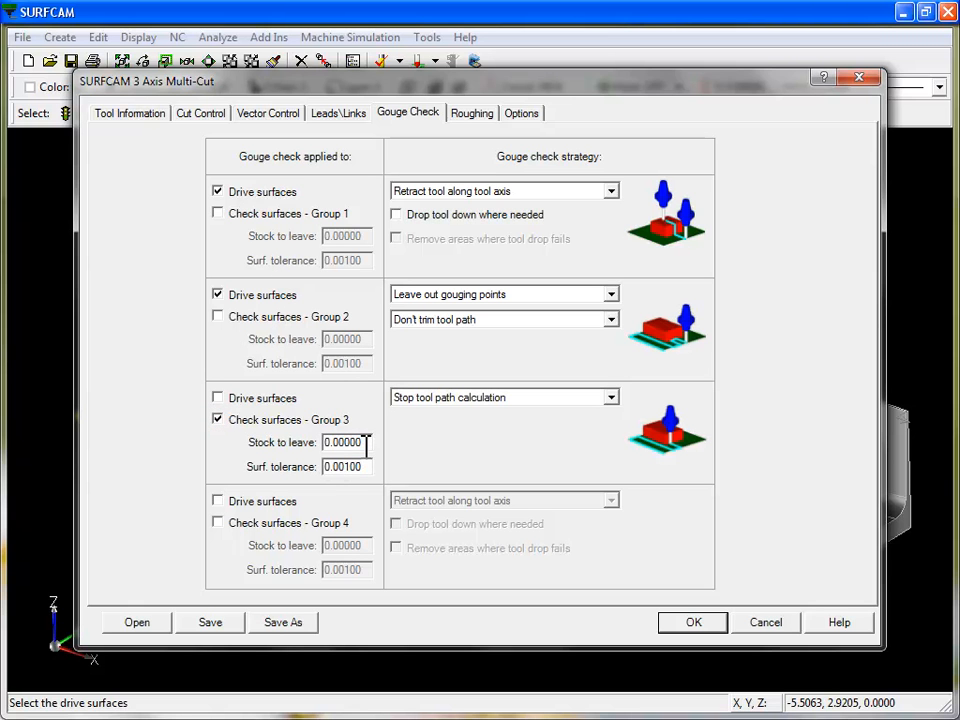
pyautogui.moveTo(364, 445); pyautogui.dragTo(297, 442)
pyautogui.write('.01')
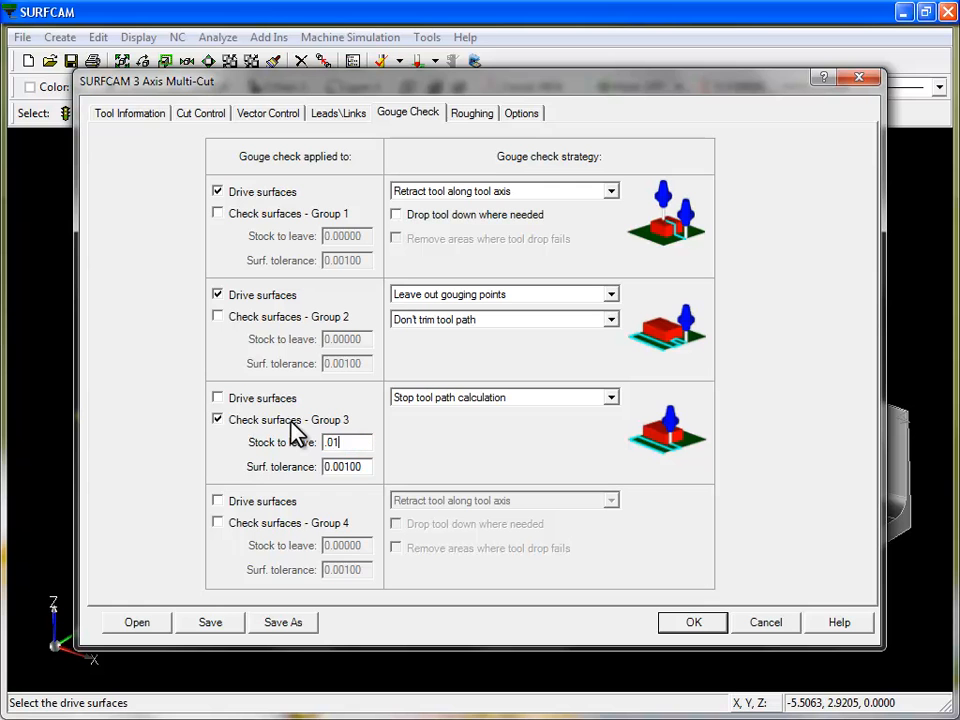
# Gouge-check check surfaces Group 4 with 0.1 stock to leave, and set the Group 3 strategy to Retract tool along tool axis.
pyautogui.click(218, 522)
pyautogui.moveTo(364, 546); pyautogui.dragTo(274, 536)
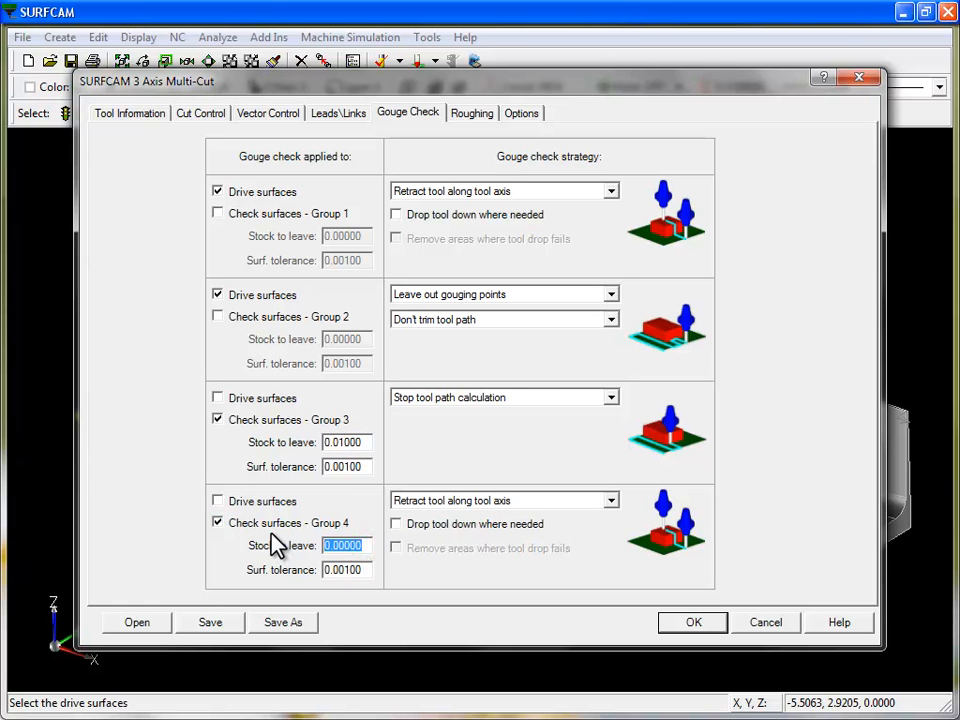
pyautogui.write('.100')
pyautogui.click(611, 398)
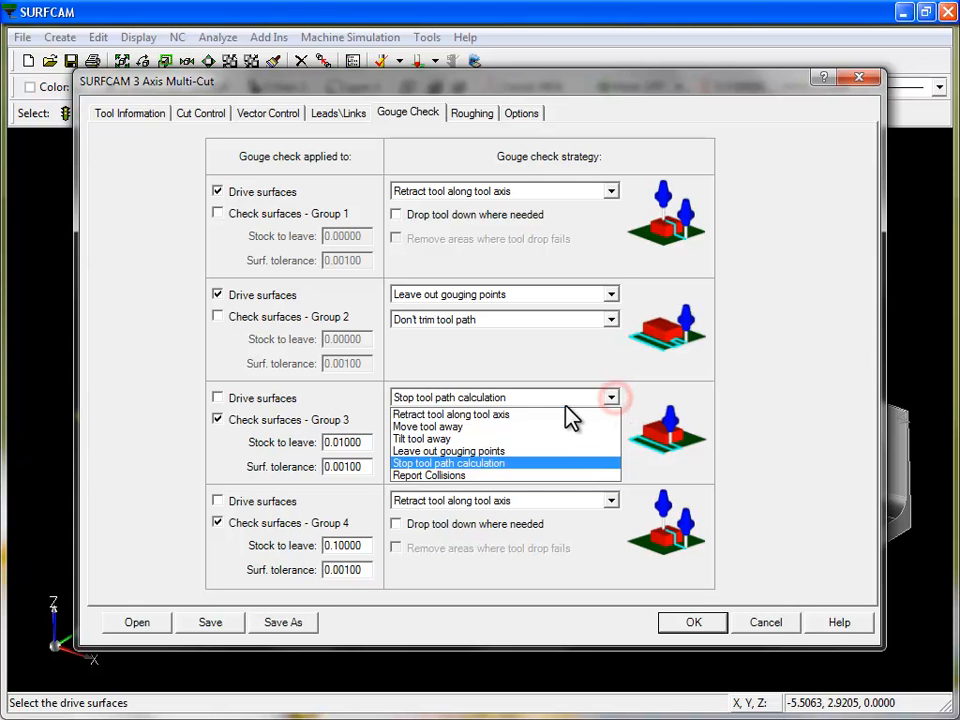
pyautogui.click(561, 411)
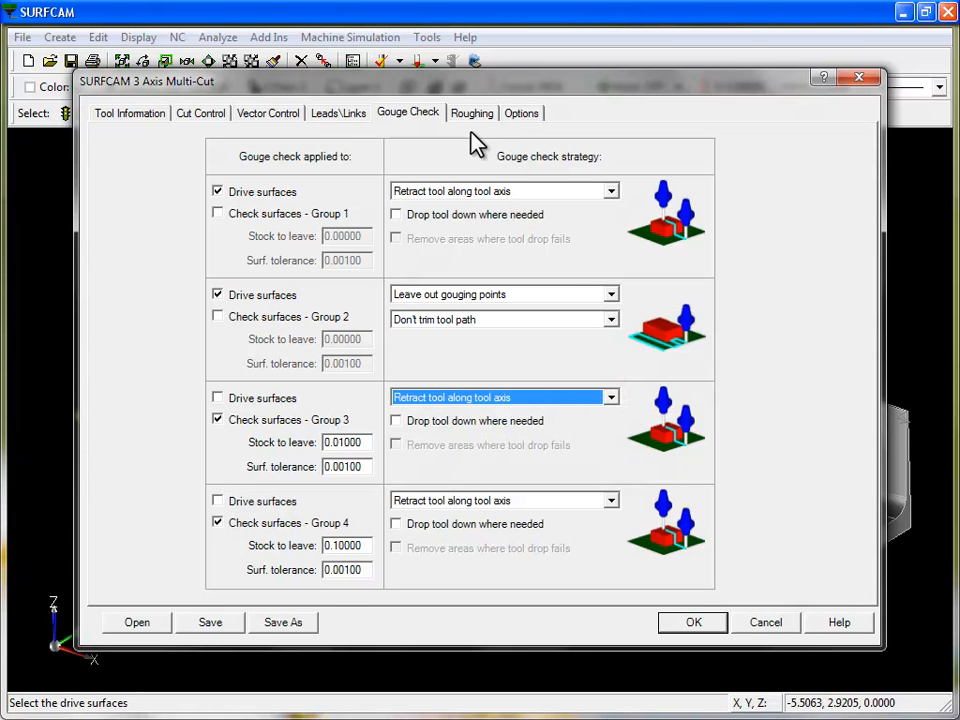